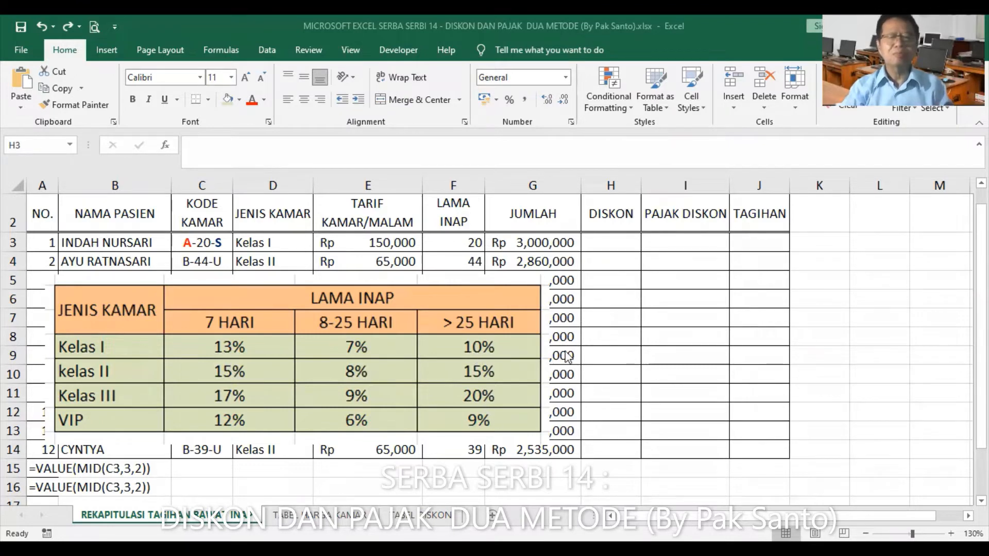
# Start a VLOOKUP formula in H3 with D3 as the lookup value and the named range DISKON as the table.
pyautogui.doubleClick(612, 249)
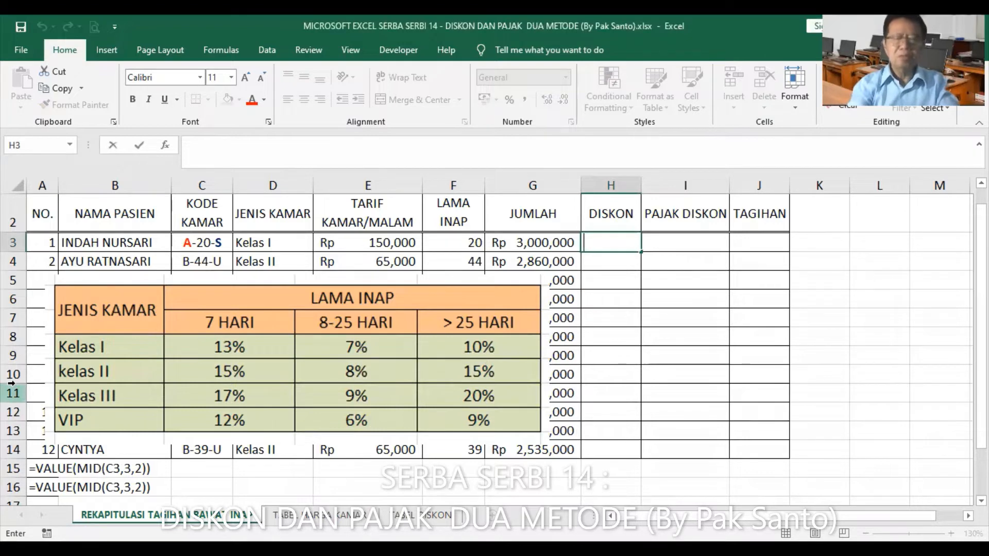
pyautogui.write('=V')
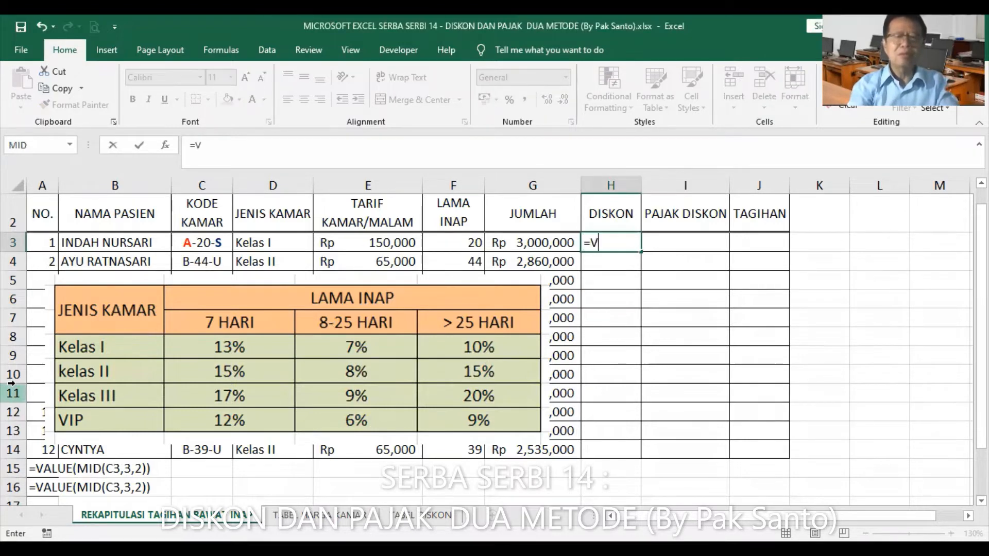
pyautogui.write('LOOKUP')
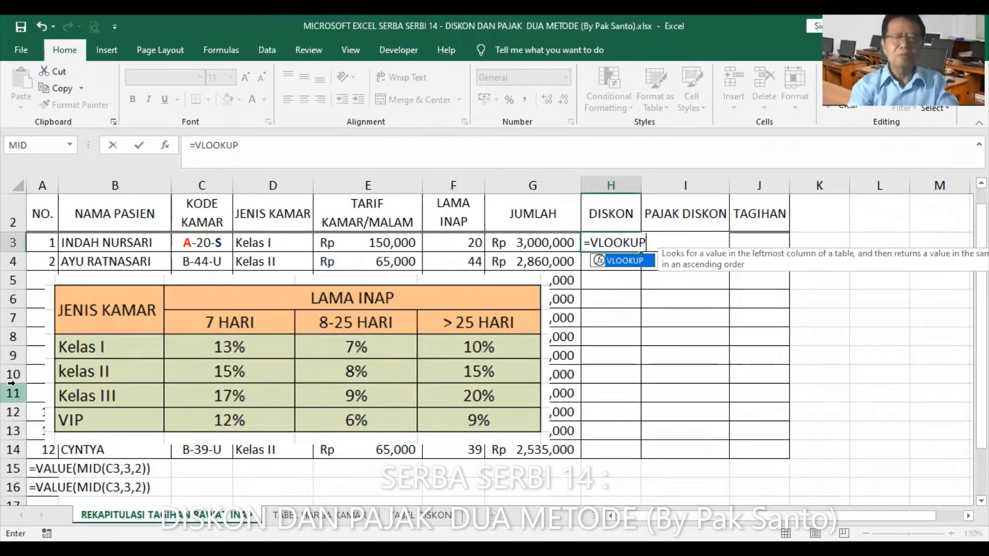
pyautogui.write('(')
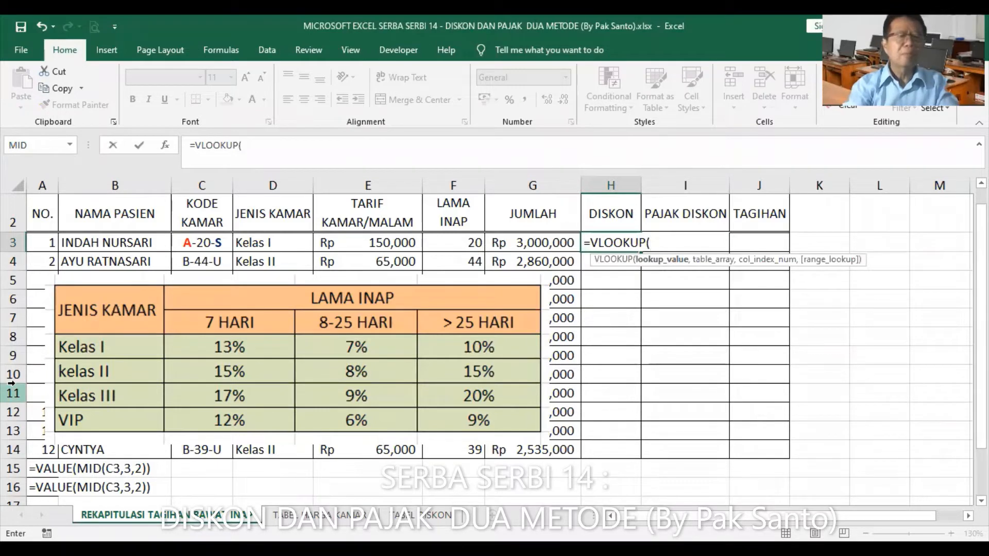
pyautogui.write('D3,')
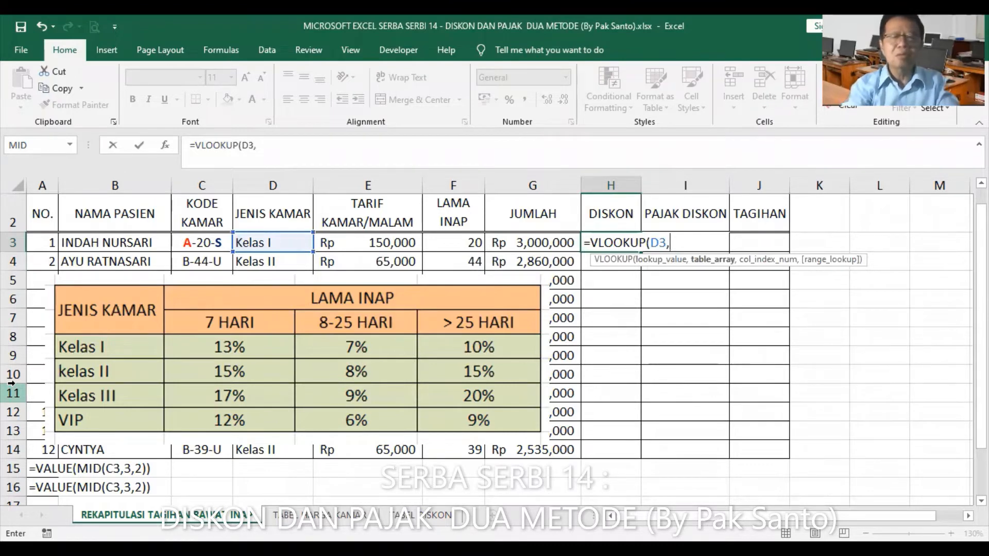
pyautogui.write('DISKON')
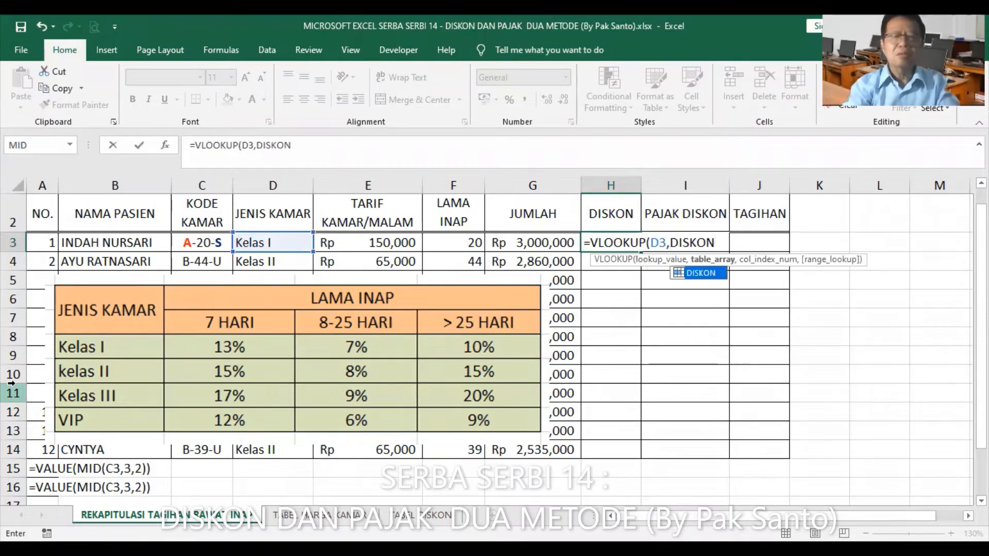
pyautogui.write(',')
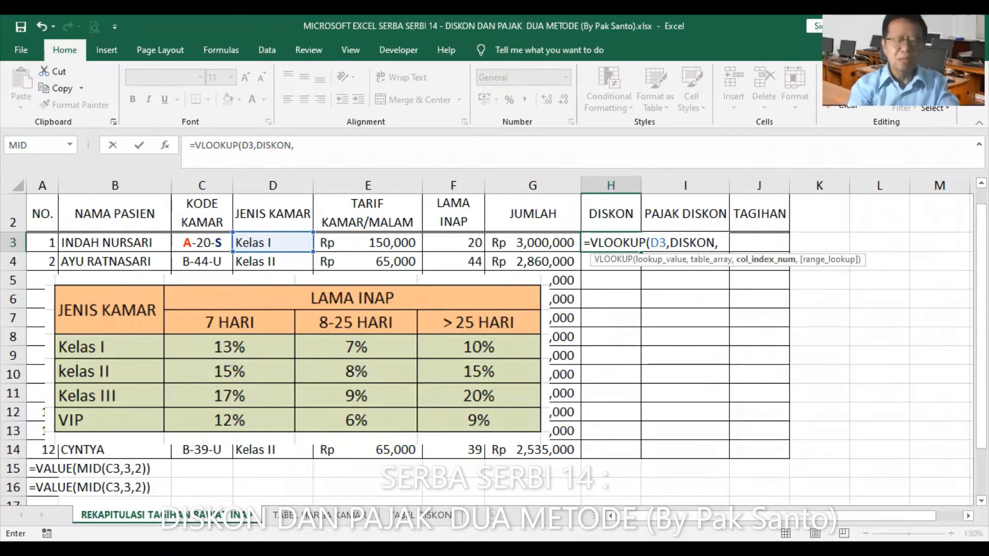
# Add an IF as the VLOOKUP's column index that returns column 4 when F3>25.
pyautogui.write('IF(')
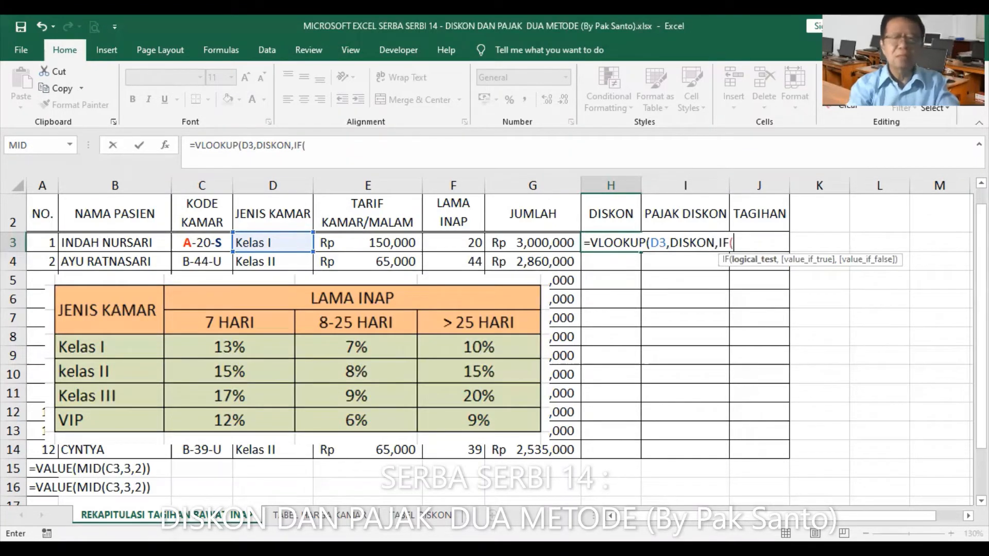
pyautogui.write('F3>')
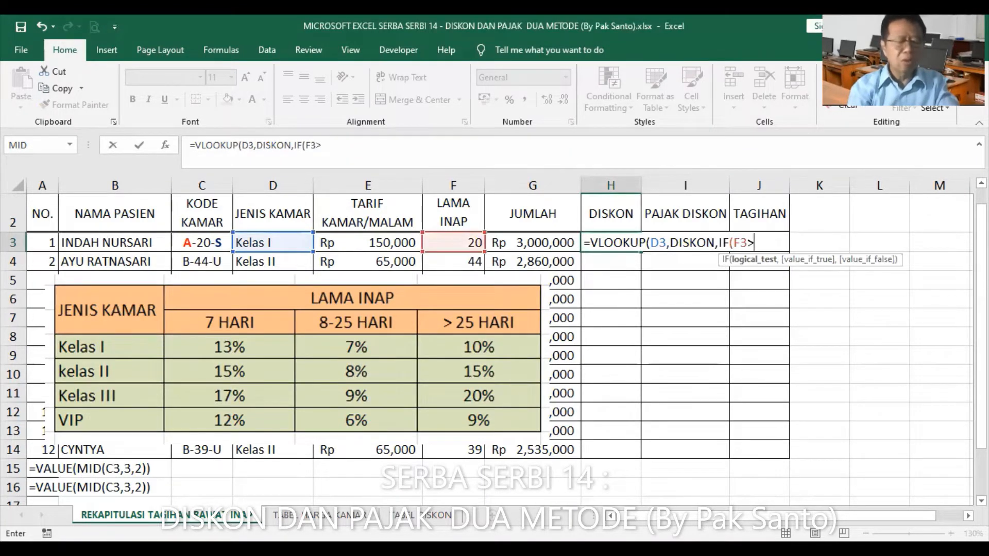
pyautogui.write('25')
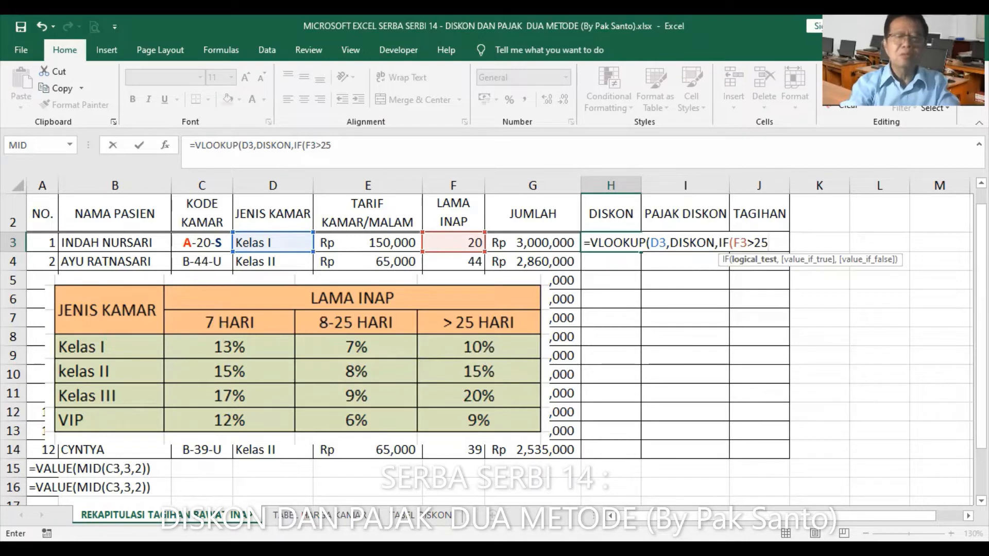
pyautogui.write(',4')
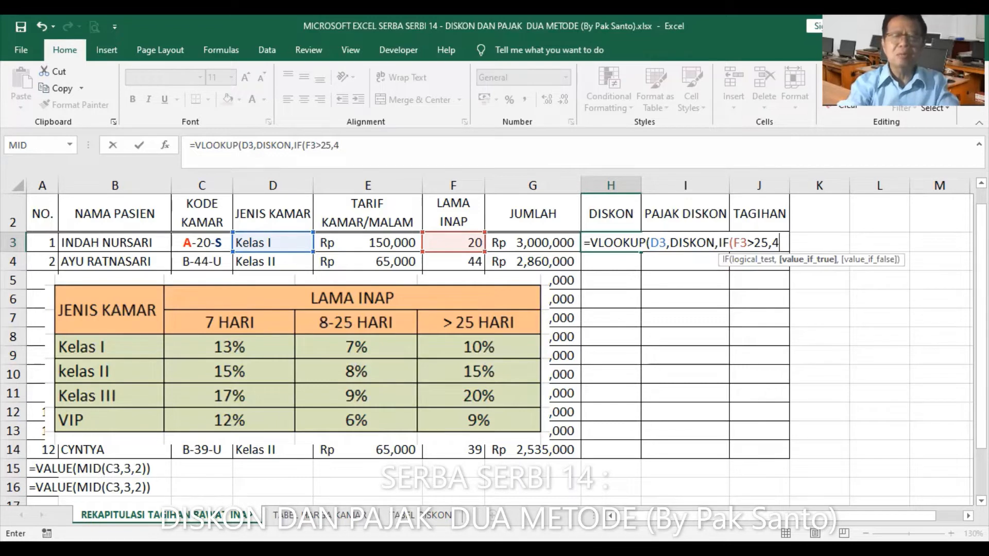
pyautogui.write(',')
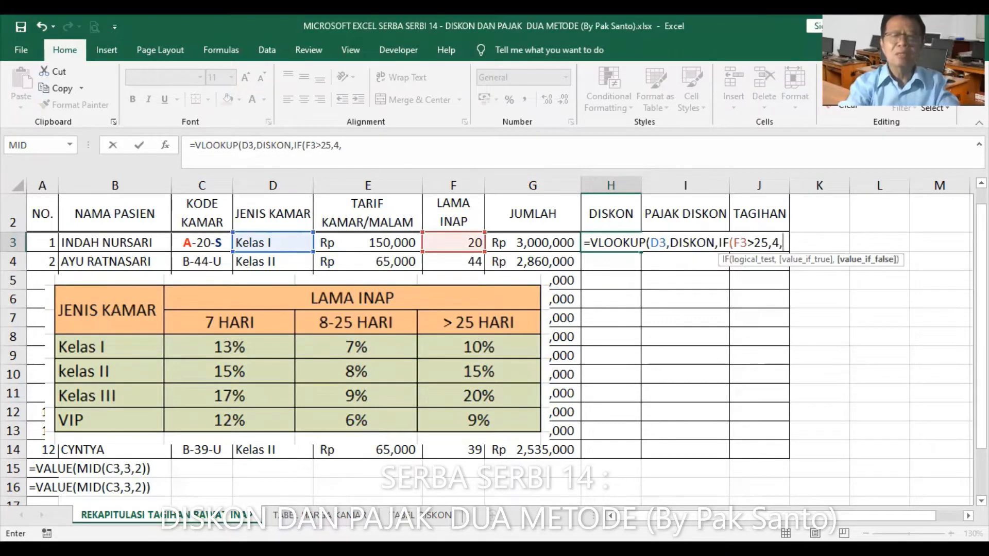
# Nest IF(F3>=8,3,2) as the false result and close all parentheses of the VLOOKUP formula.
pyautogui.write('IF')
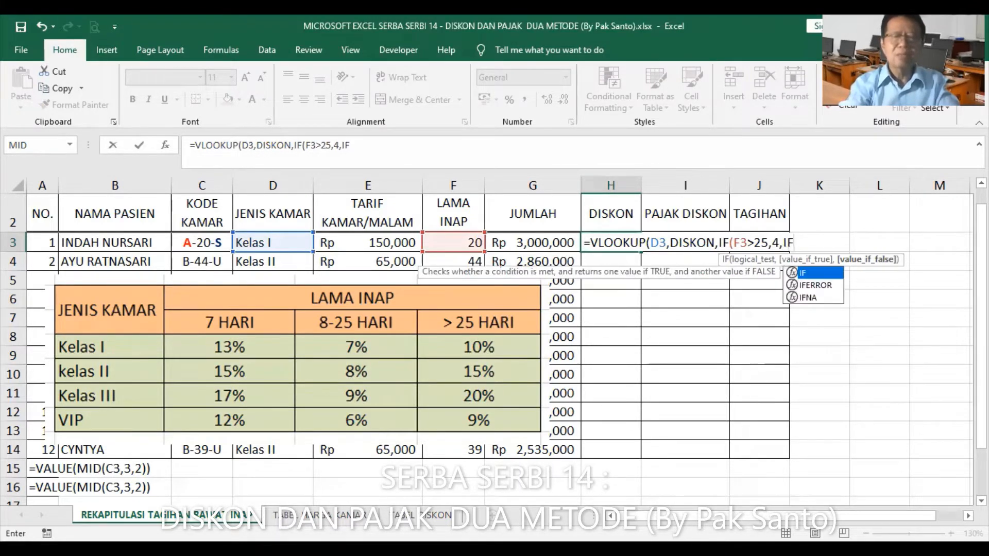
pyautogui.write('(')
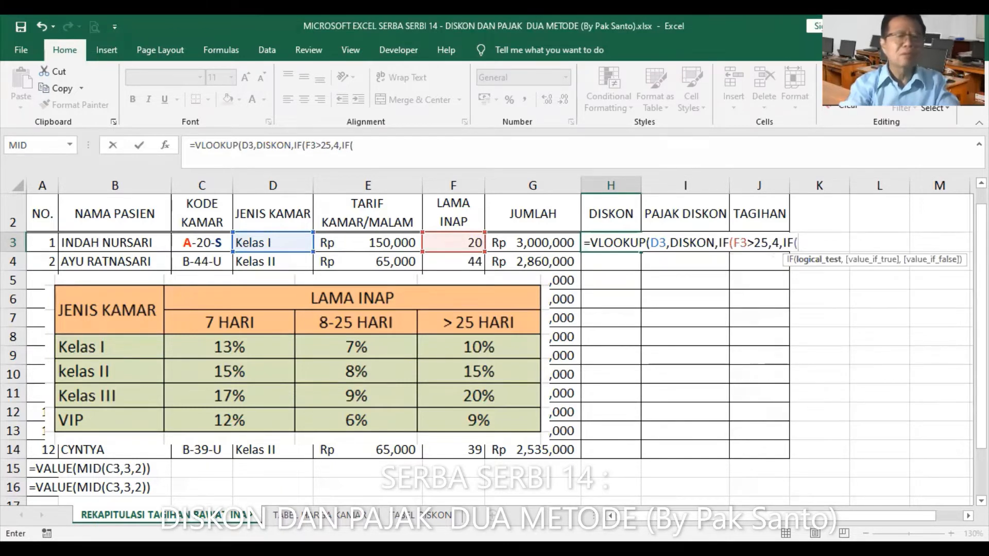
pyautogui.write('F')
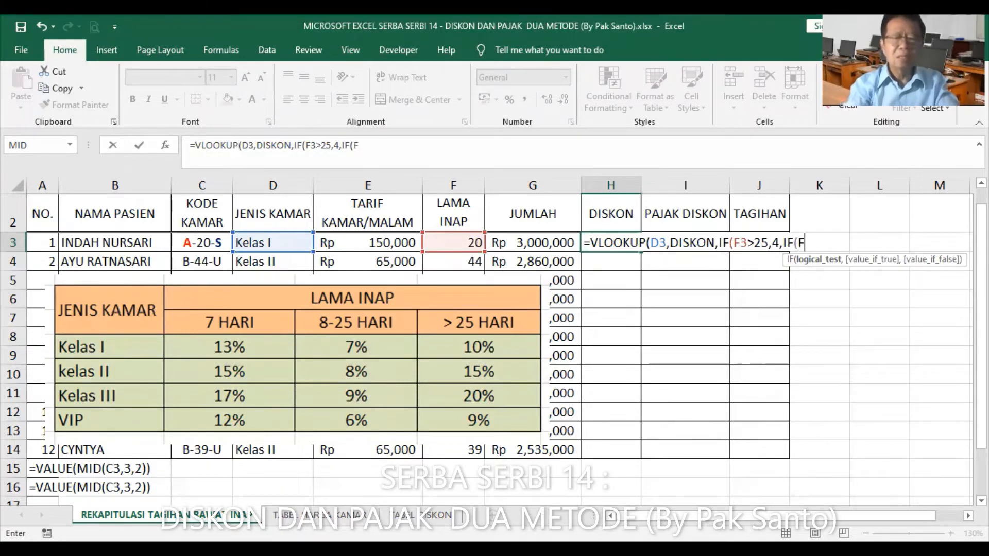
pyautogui.write('3>')
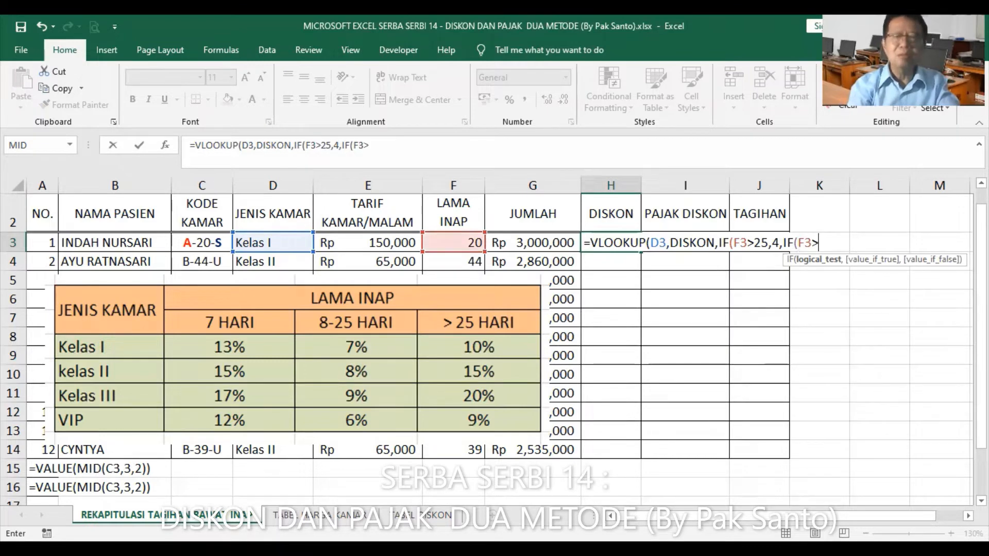
pyautogui.write('=8')
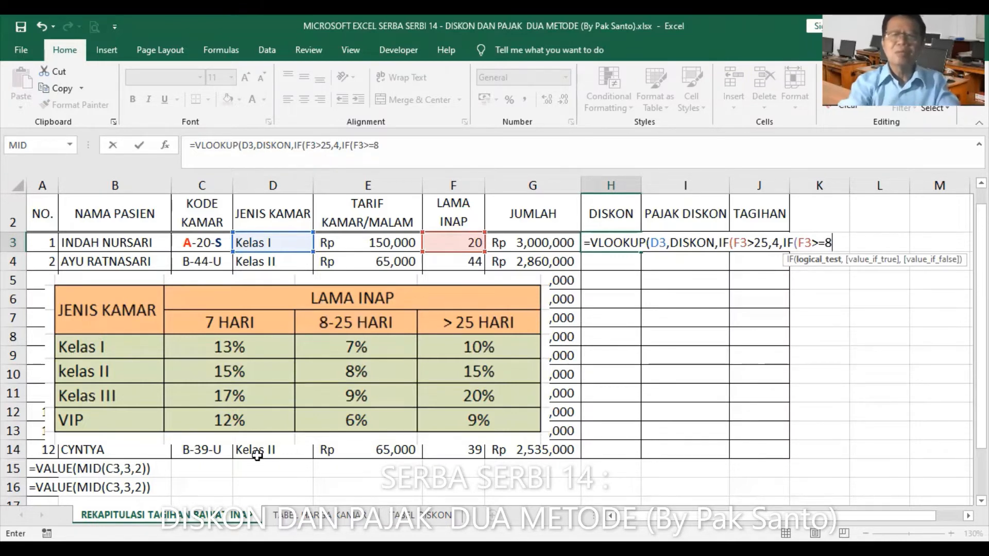
pyautogui.write(',3')
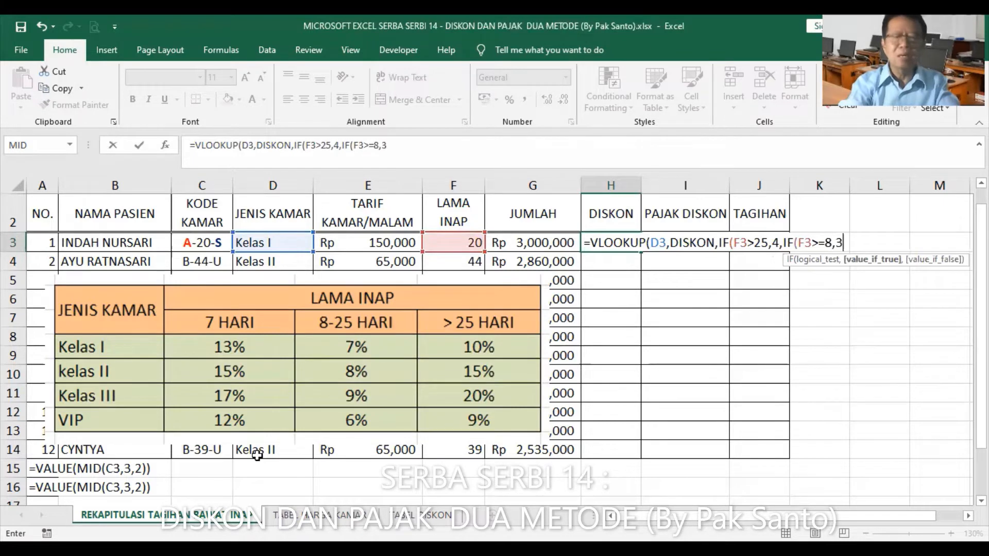
pyautogui.write(',2')
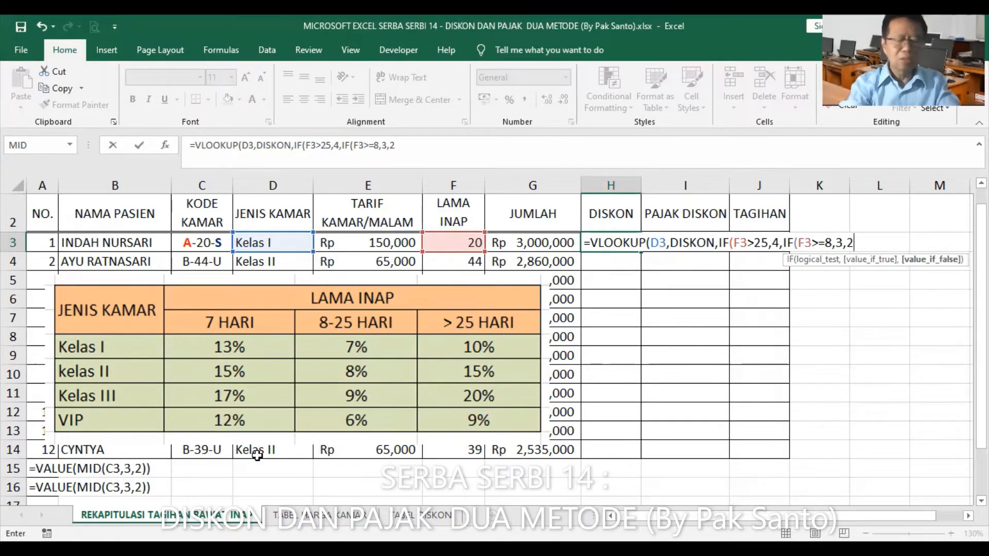
pyautogui.write(')')
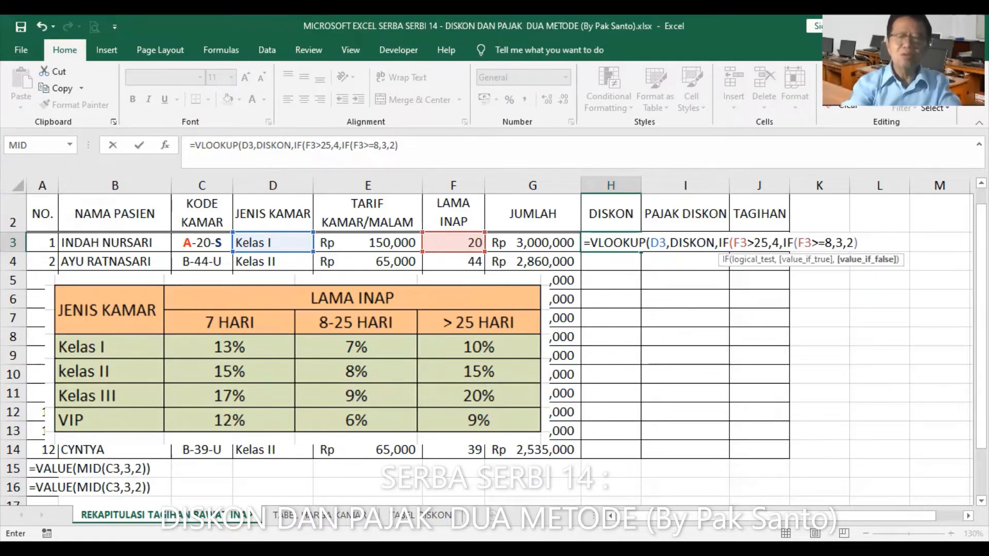
pyautogui.write(')')
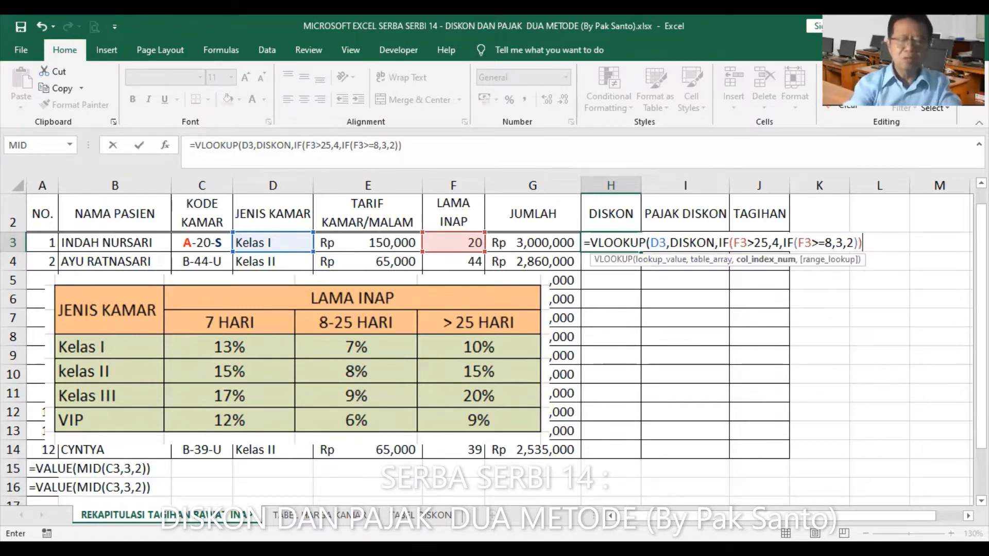
pyautogui.write(')')
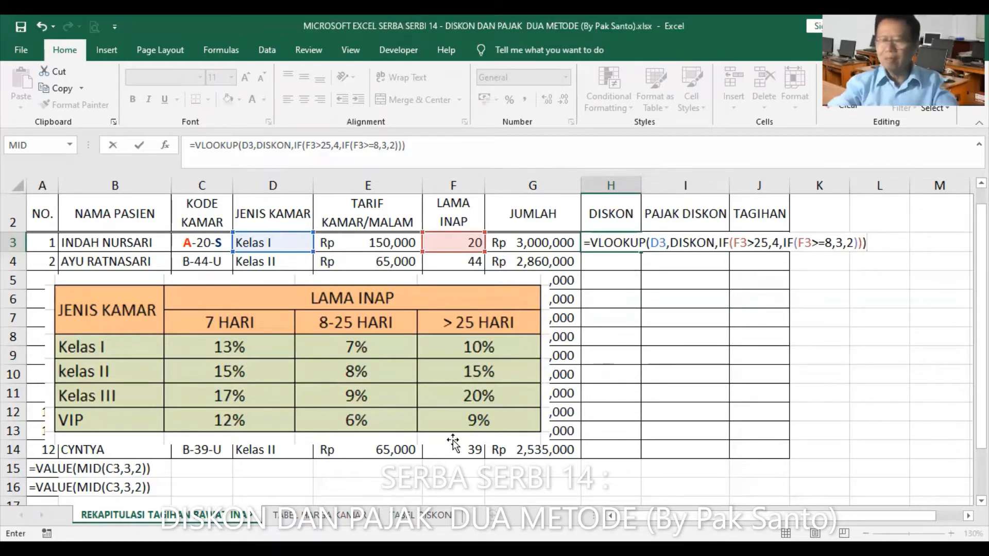
# Multiply the VLOOKUP result by G3, enter the formula in H3 and fill it down to H14.
pyautogui.write('*')
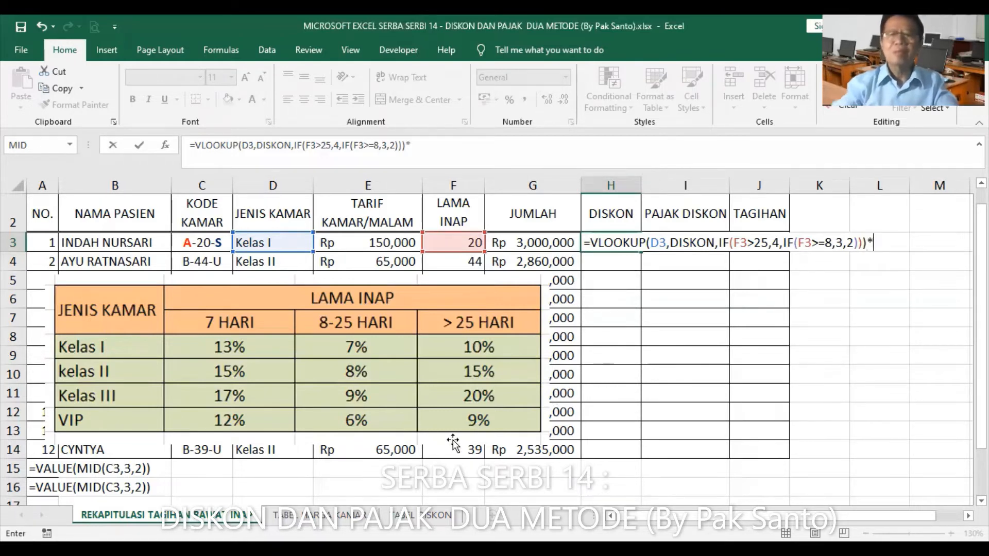
pyautogui.click(545, 245)
pyautogui.press('Return')
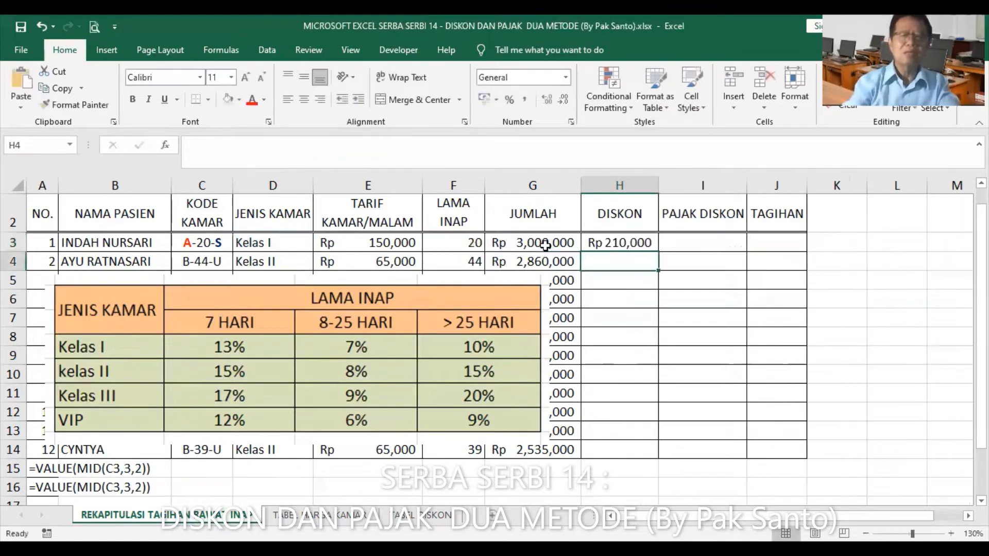
pyautogui.click(640, 245)
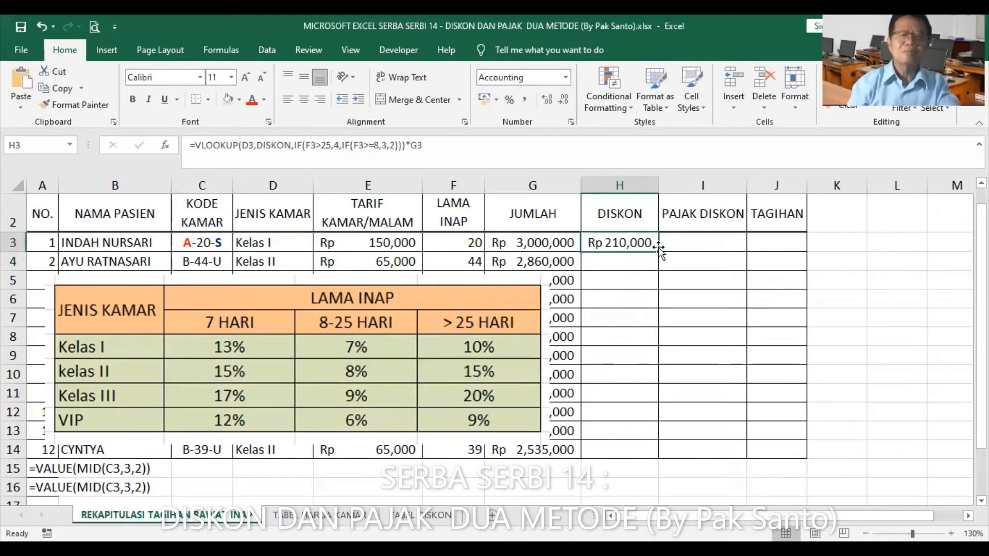
pyautogui.moveTo(660, 251); pyautogui.dragTo(664, 449)
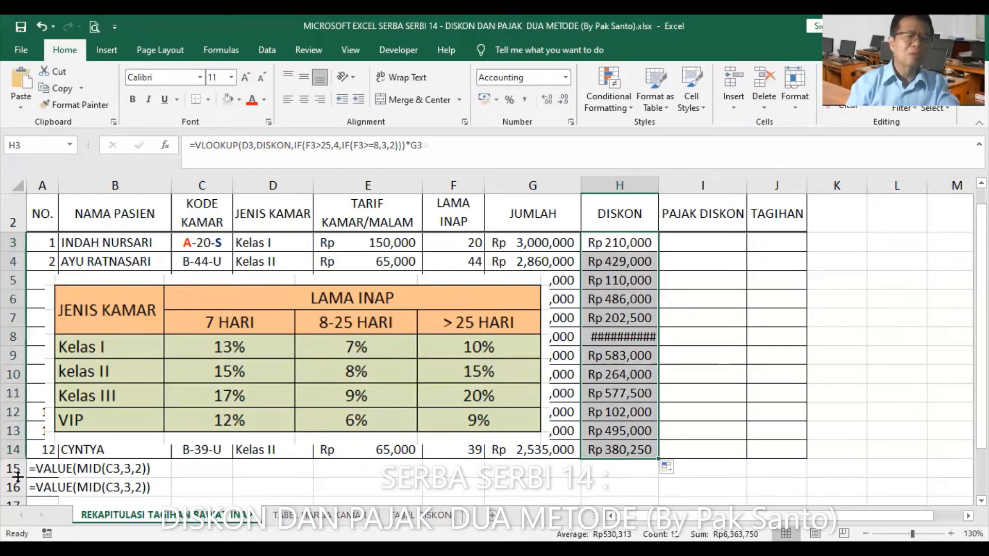
# Clear the leftover formula texts from rows 15 and 16 below the table.
pyautogui.moveTo(13, 469); pyautogui.dragTo(12, 480)
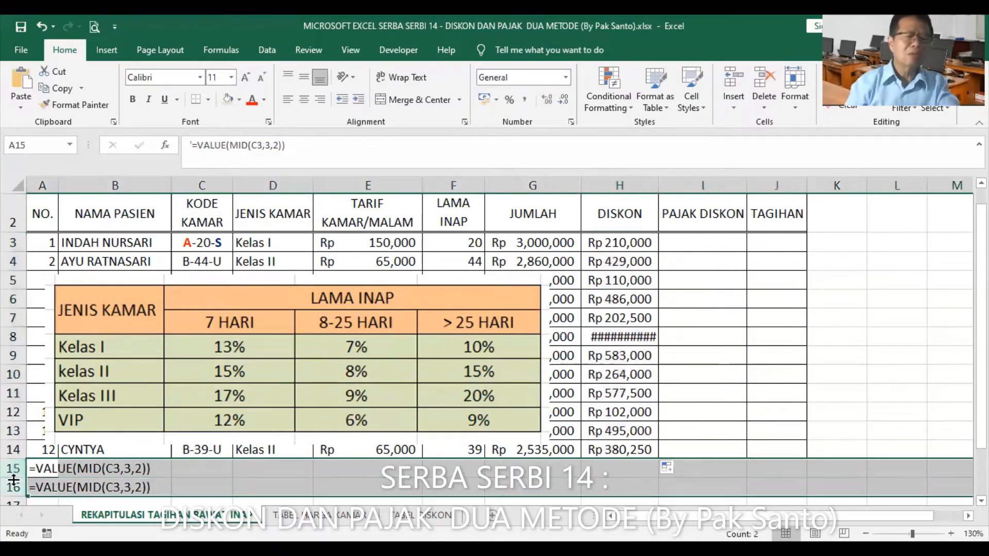
pyautogui.press('Delete')
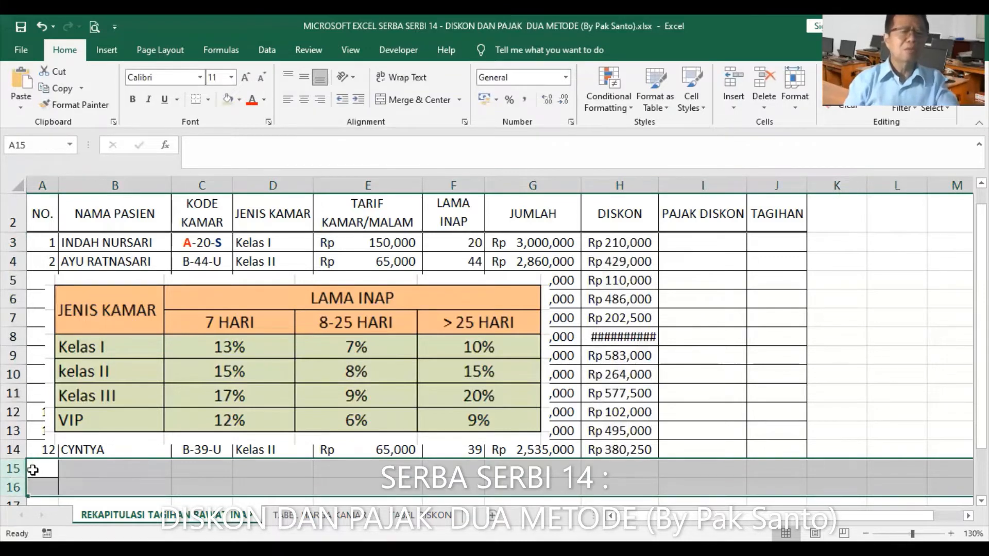
pyautogui.click(49, 469)
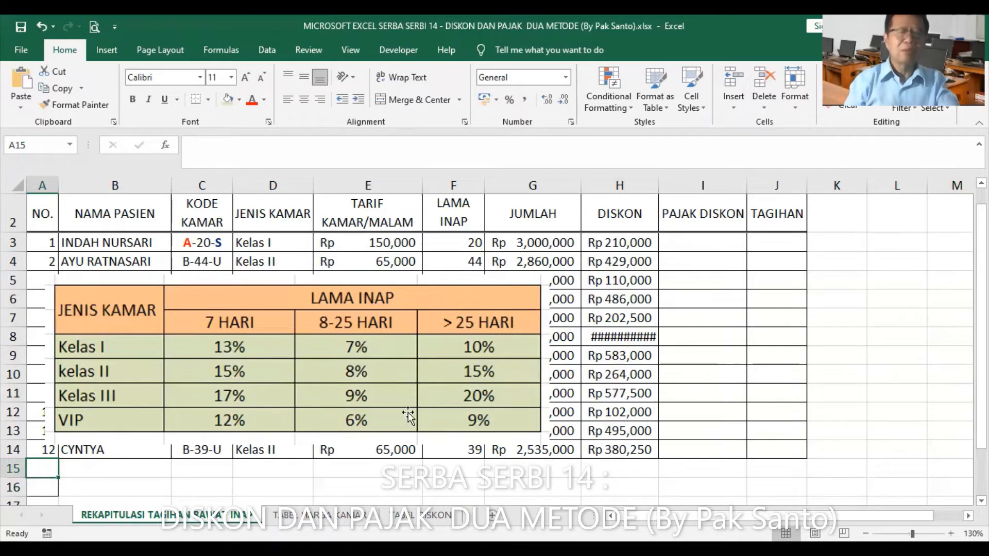
# Autofit column H to the width of its discount amounts and select H3 to show its formula.
pyautogui.click(623, 243)
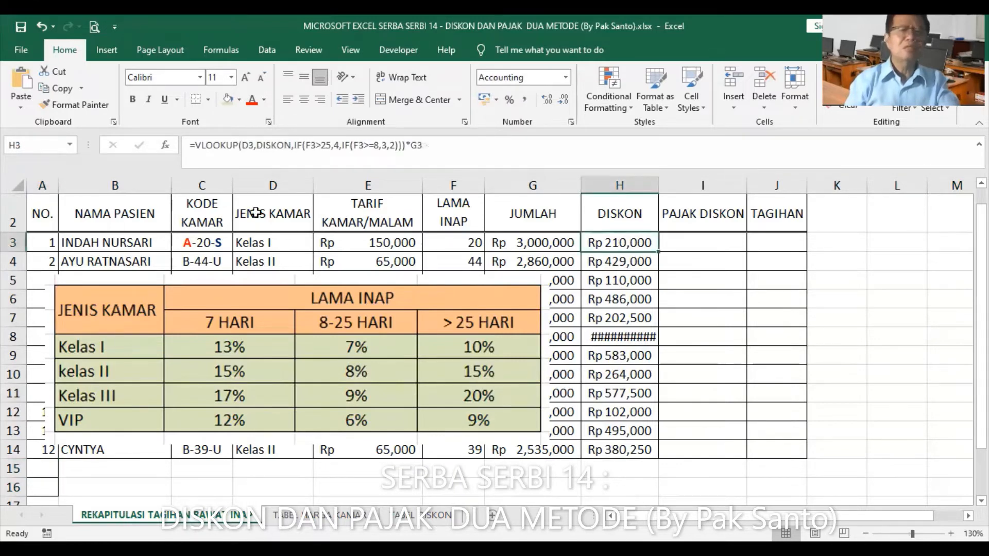
pyautogui.click(849, 463)
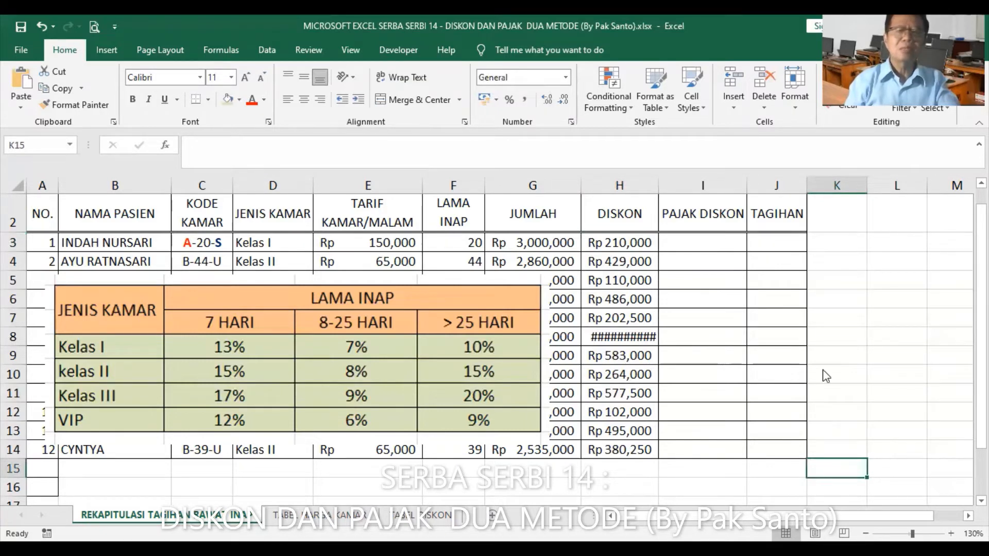
pyautogui.click(661, 180)
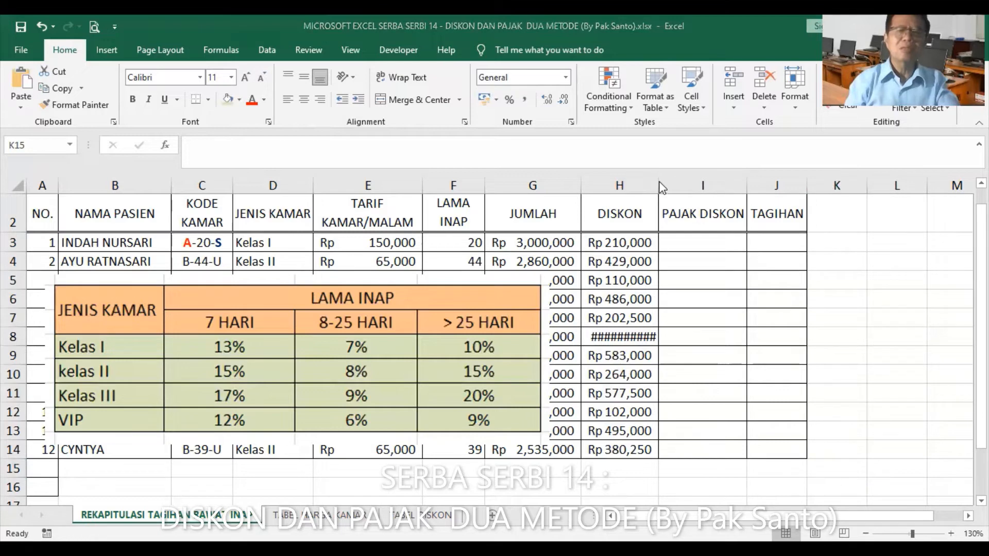
pyautogui.click(720, 259)
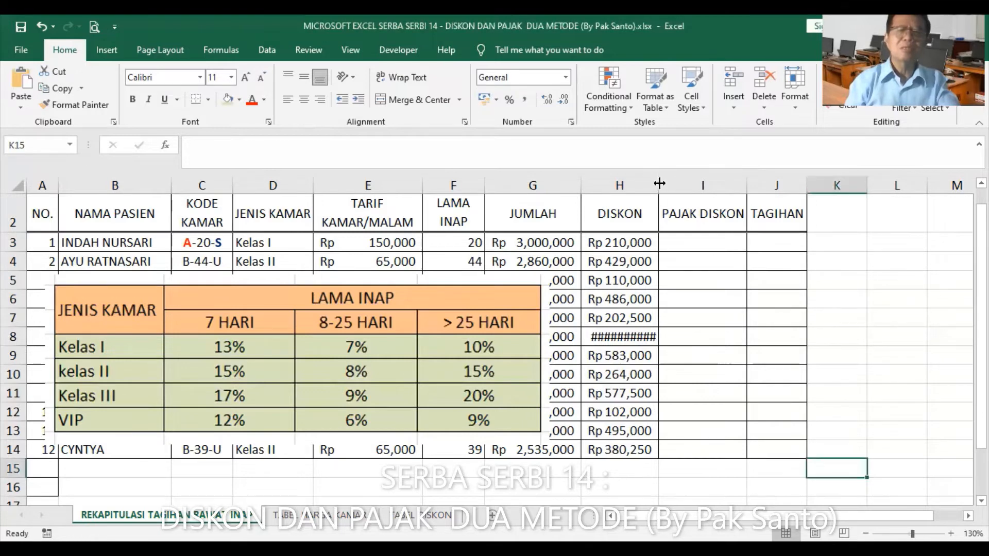
pyautogui.doubleClick(659, 183)
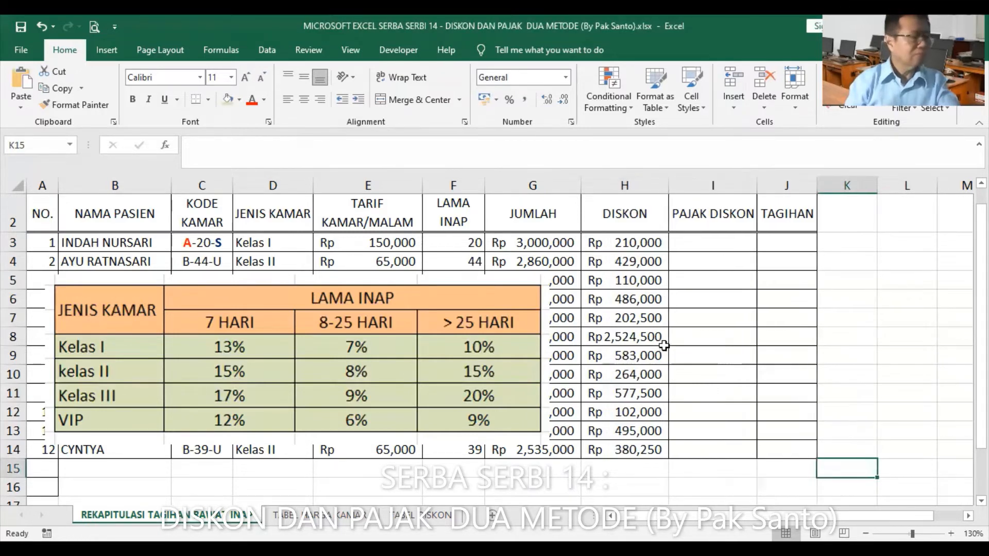
pyautogui.click(630, 245)
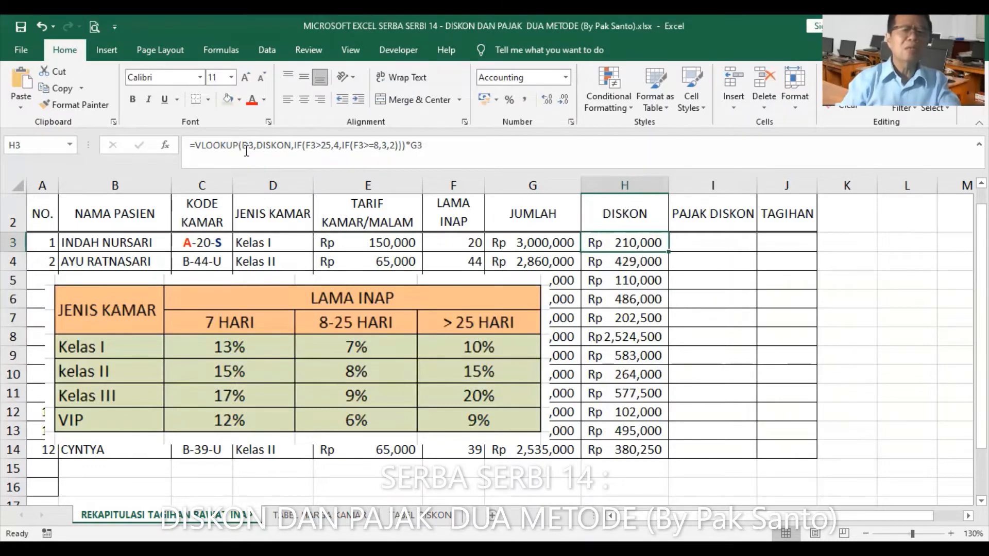
# Keep a text copy of H3's discount formula in A15 and clear the DISKON cells H3 to H14.
pyautogui.click(189, 146)
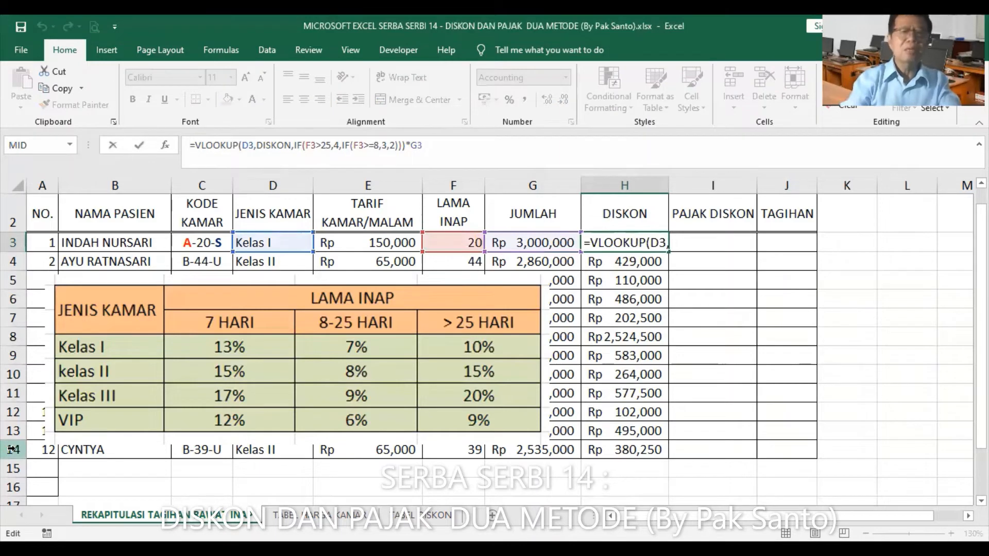
pyautogui.press('Return')
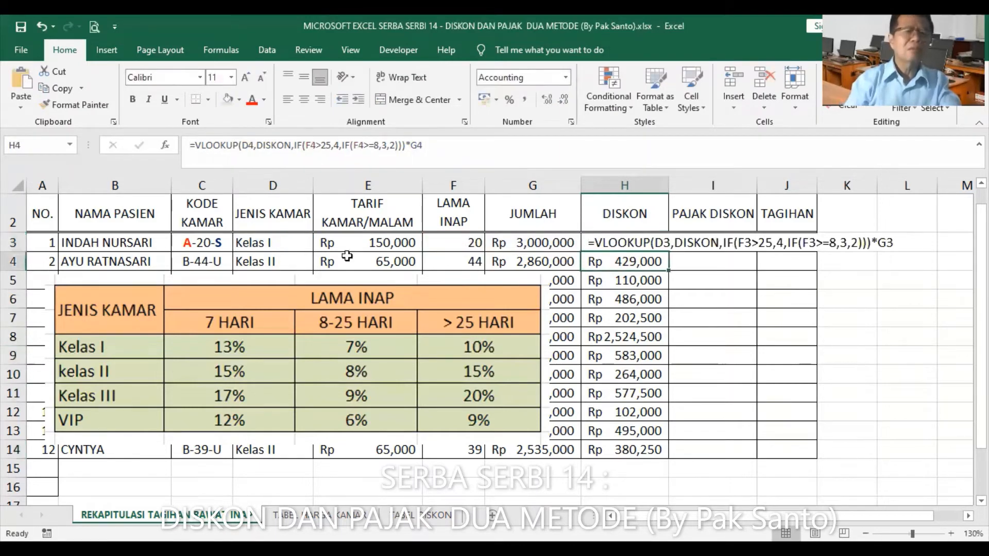
pyautogui.click(633, 244)
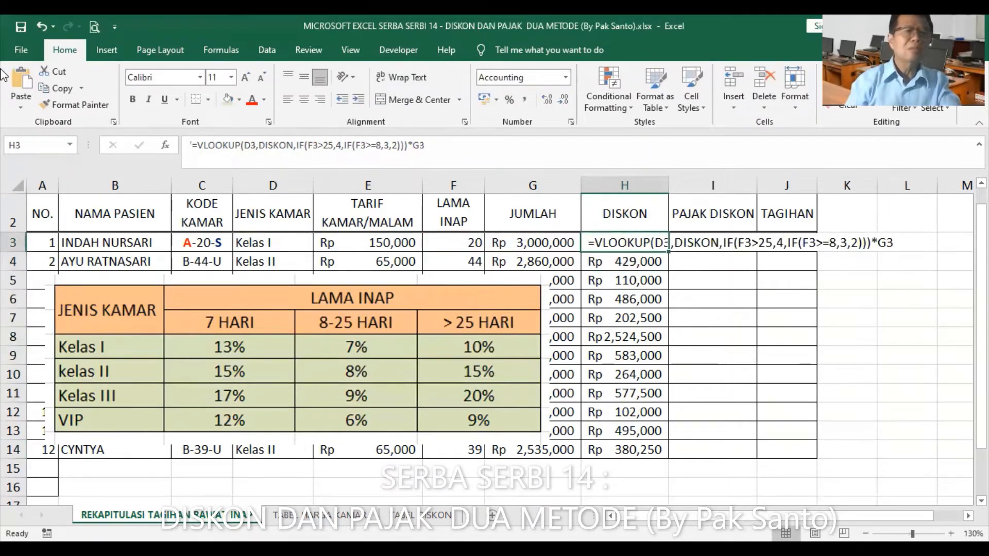
pyautogui.click(67, 91)
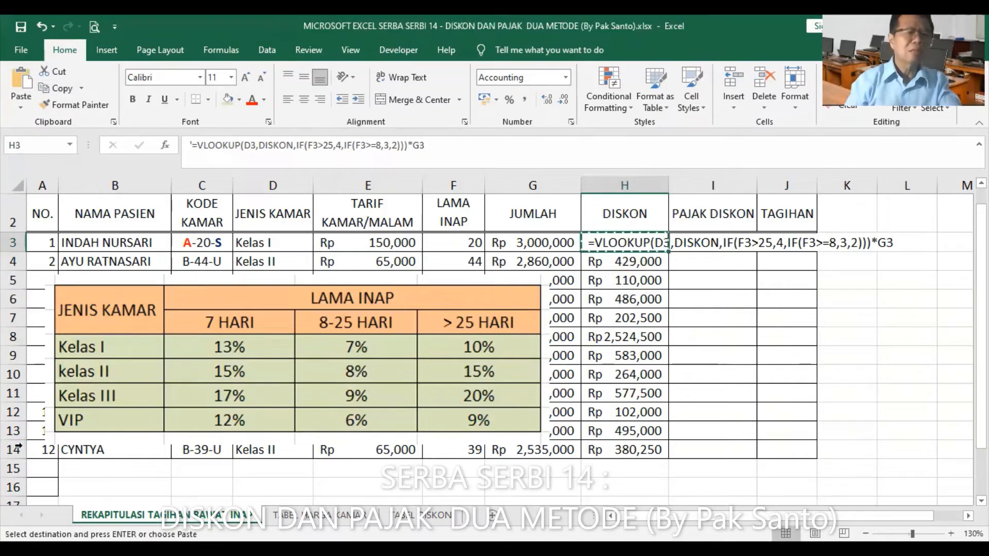
pyautogui.click(41, 468)
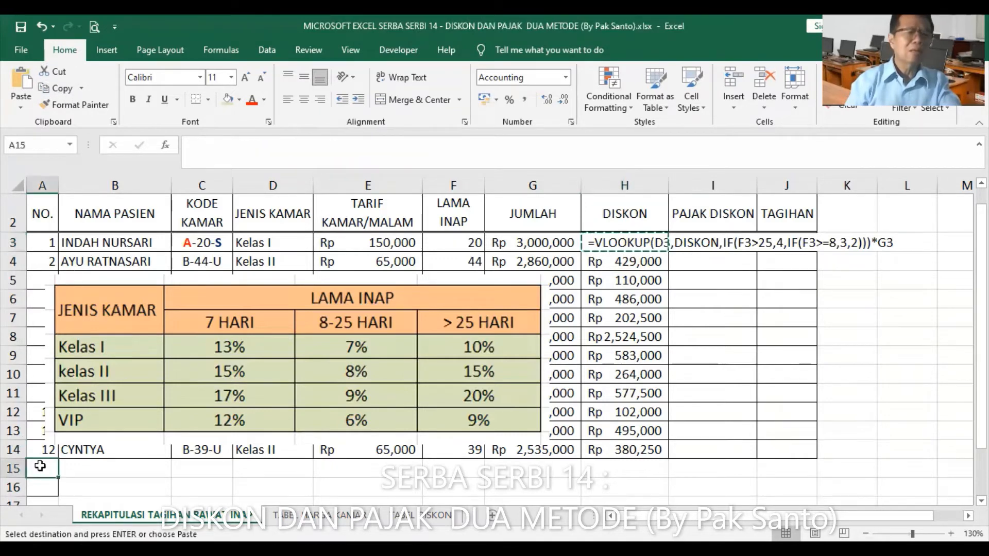
pyautogui.click(31, 79)
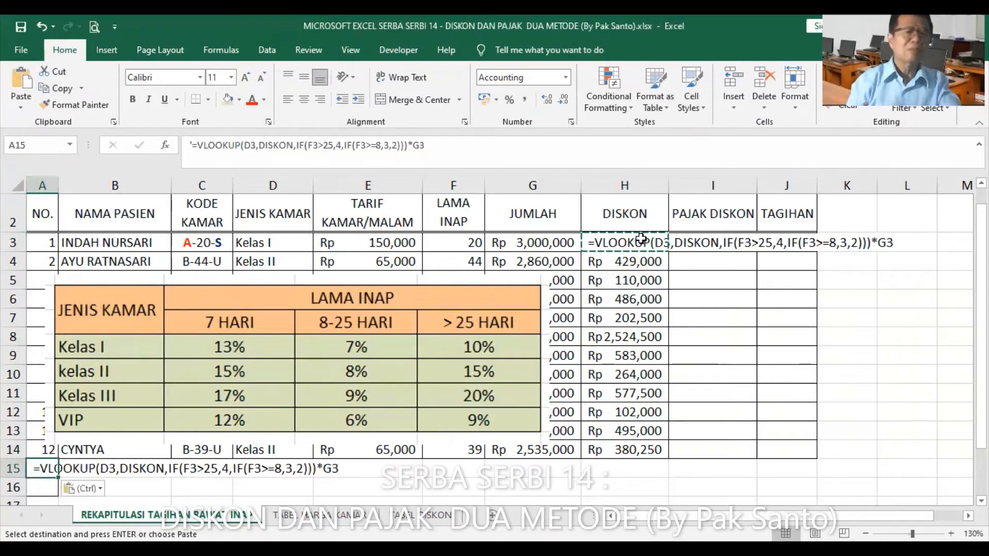
pyautogui.moveTo(644, 241); pyautogui.dragTo(631, 451)
pyautogui.press('Delete')
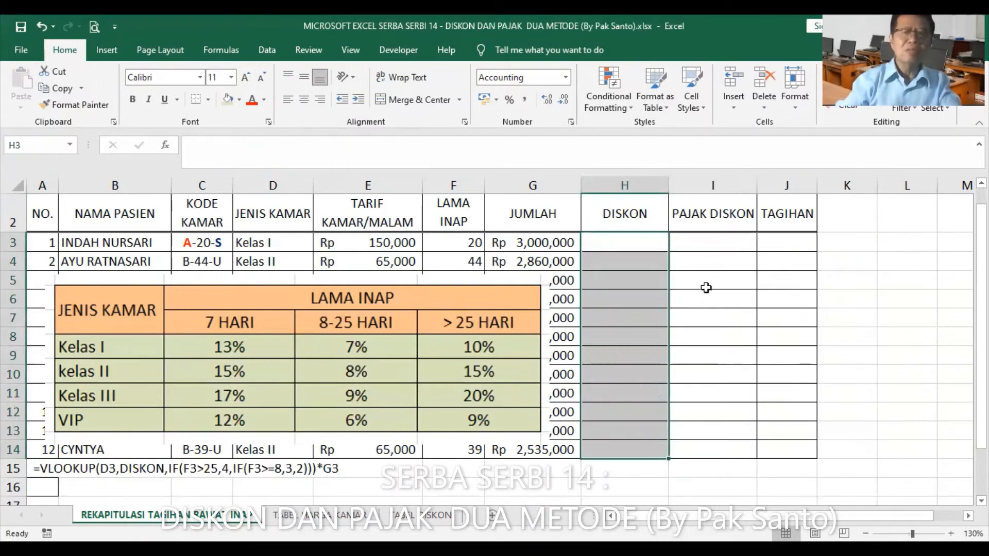
# Insert a VLOOKUP function in H3 with D3 as lookup value and DISKON as table array.
pyautogui.click(645, 241)
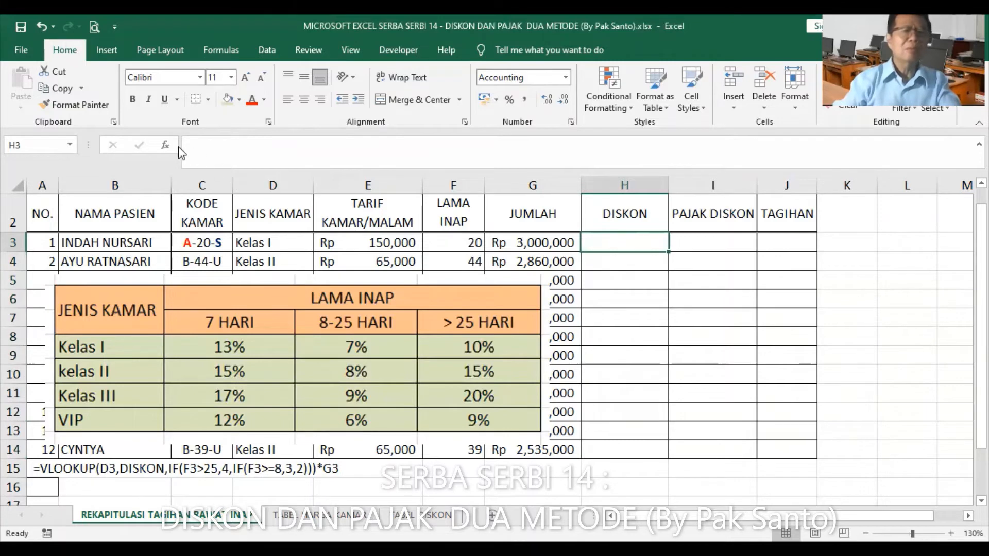
pyautogui.click(165, 145)
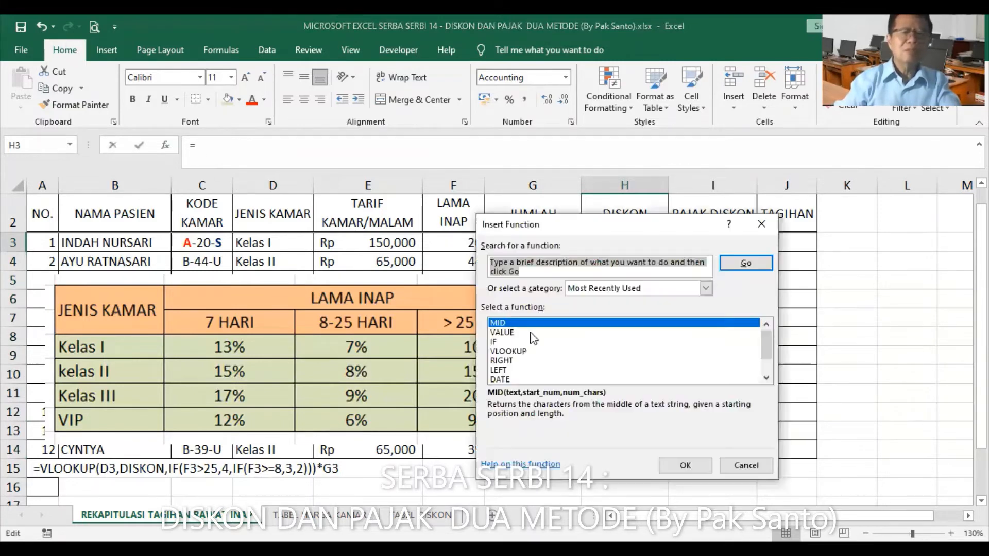
pyautogui.click(525, 352)
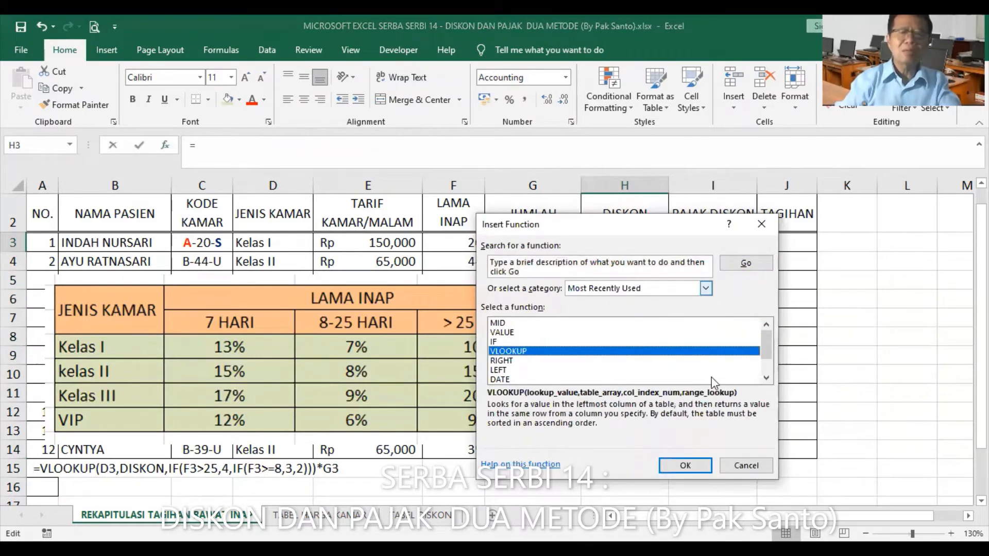
pyautogui.click(694, 466)
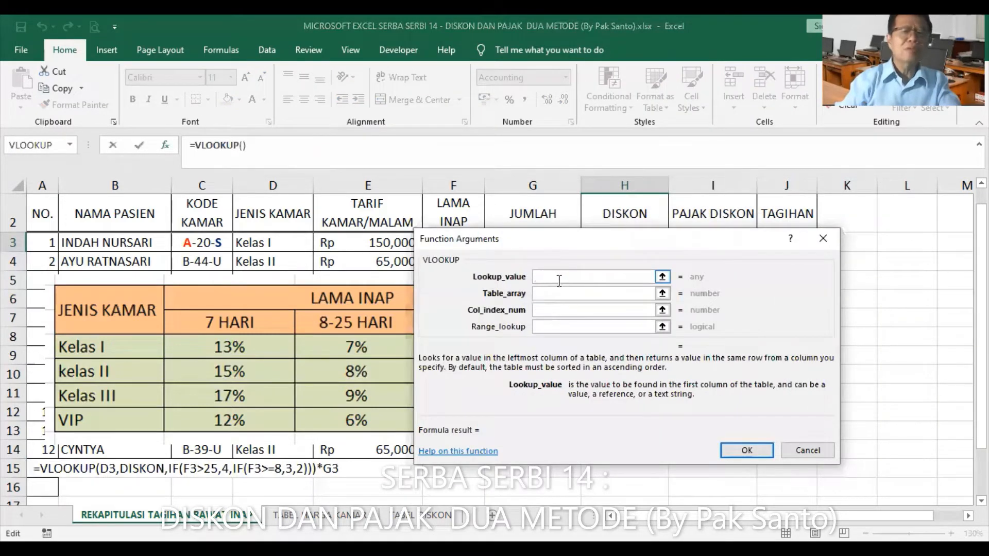
pyautogui.click(264, 243)
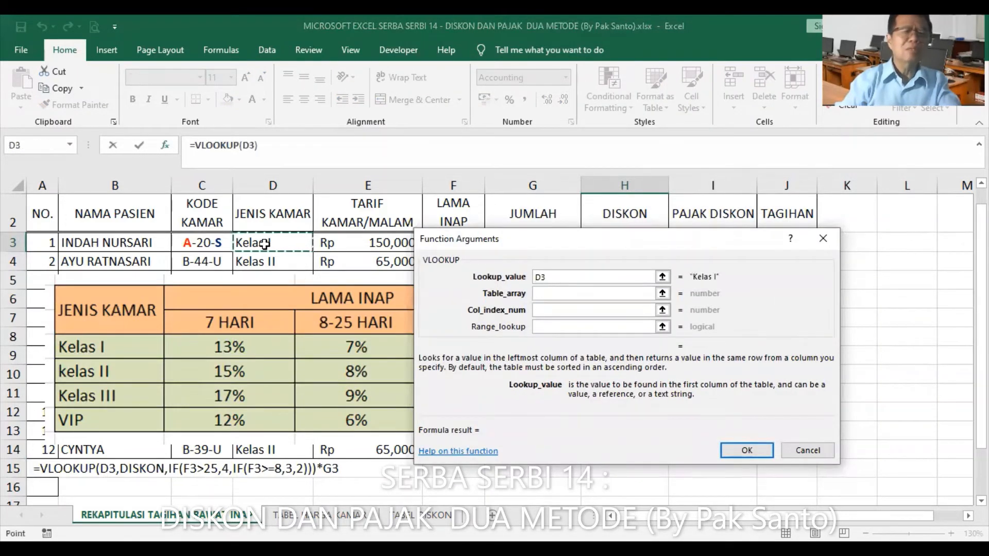
pyautogui.click(558, 297)
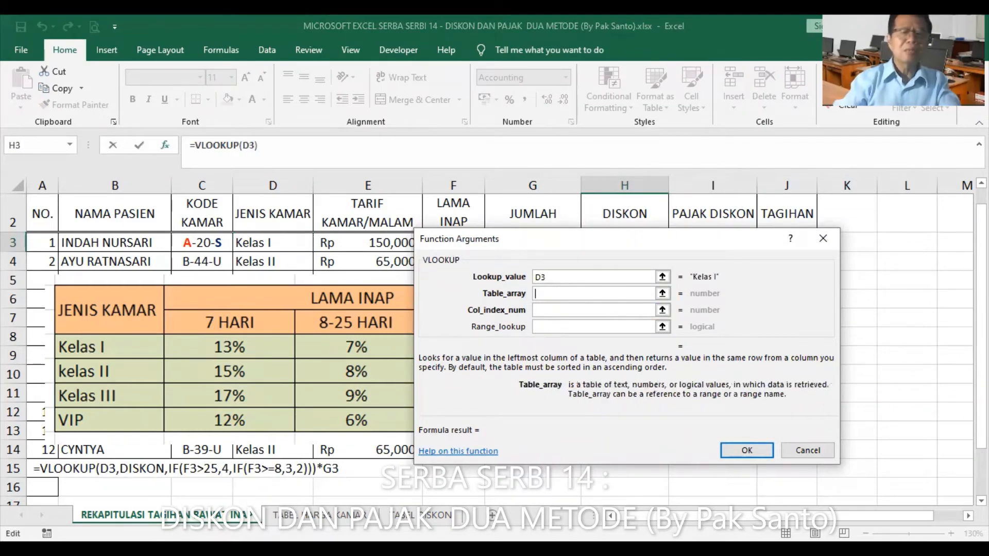
pyautogui.write('DISKON')
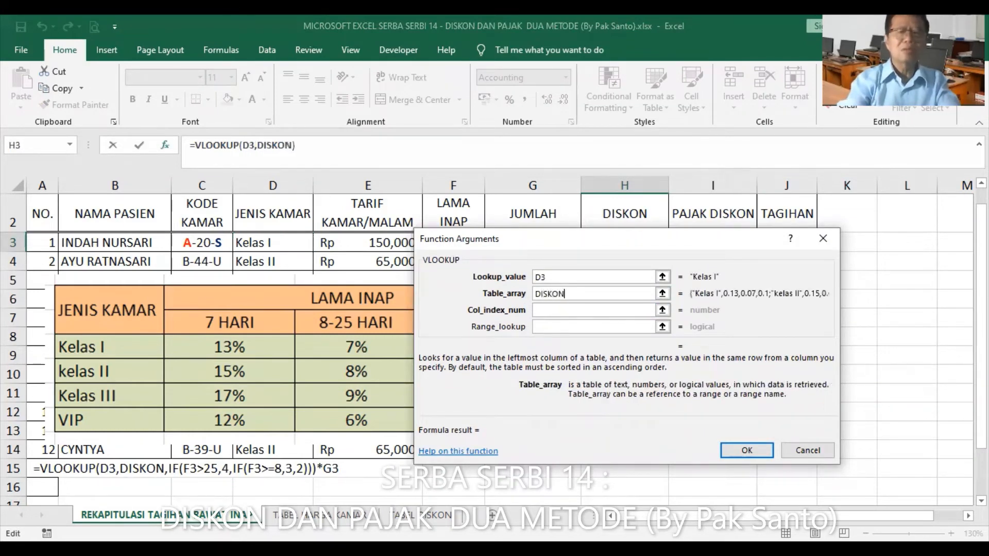
pyautogui.press('Tab')
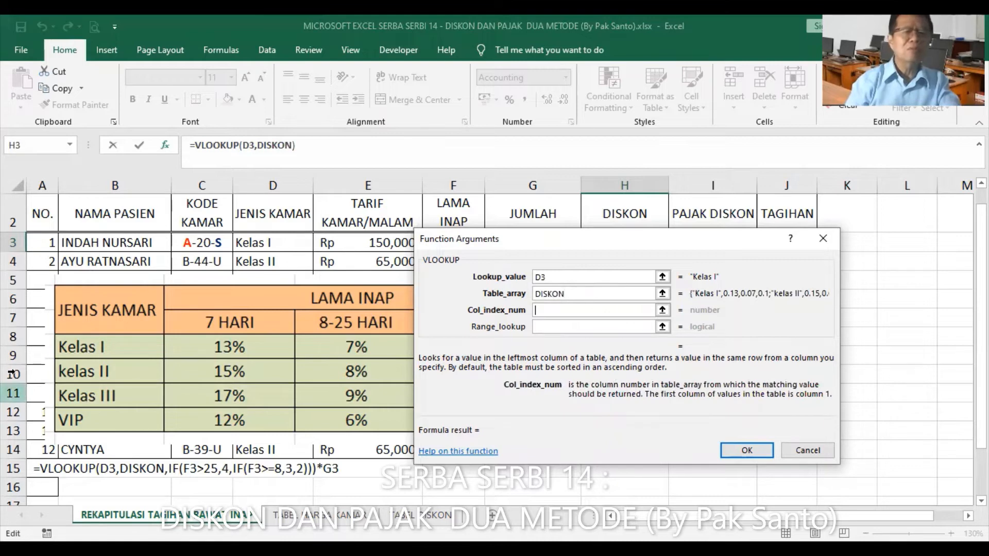
# Nest an IF function as VLOOKUP's column index, with the test F3>25 and 4 as the true value.
pyautogui.click(70, 146)
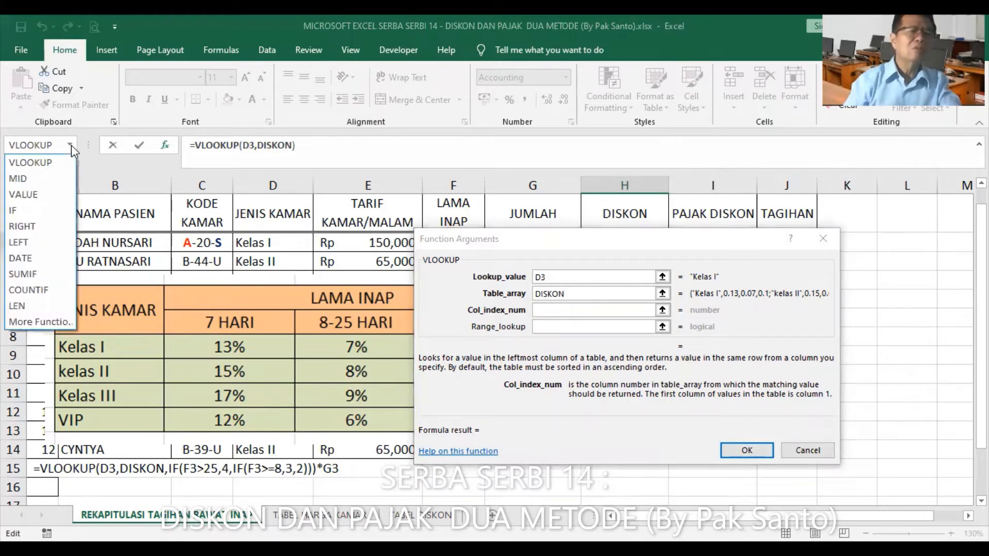
pyautogui.click(35, 210)
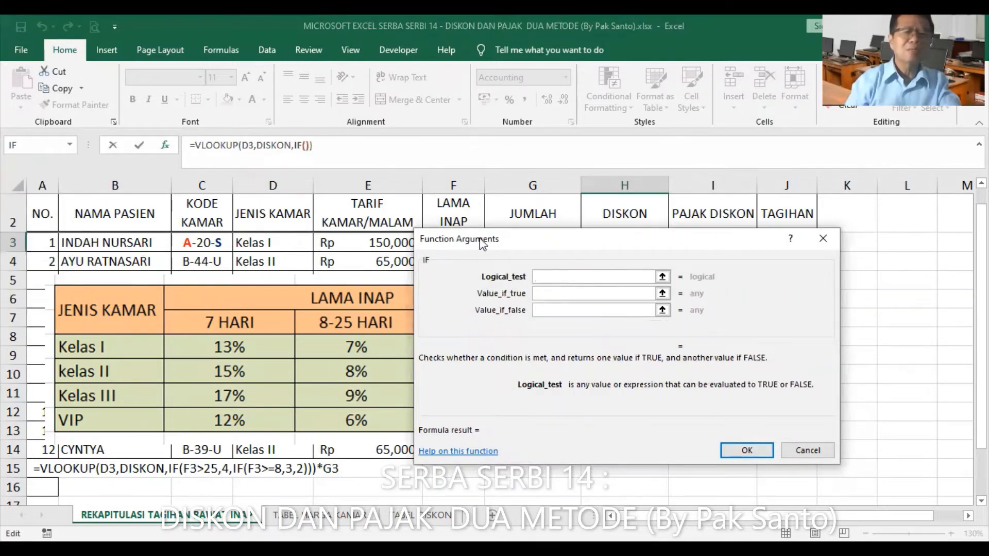
pyautogui.moveTo(482, 242); pyautogui.dragTo(390, 300)
pyautogui.click(456, 242)
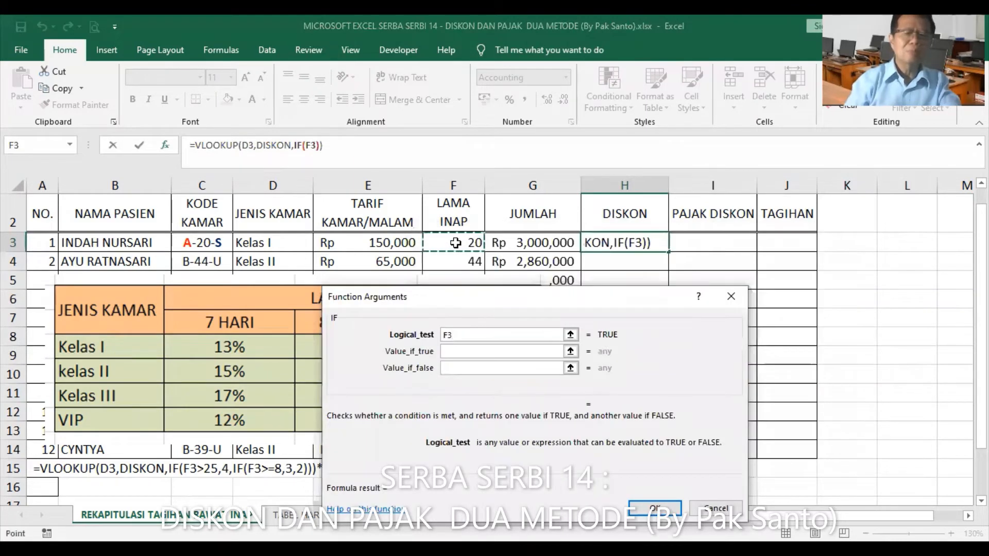
pyautogui.write('>')
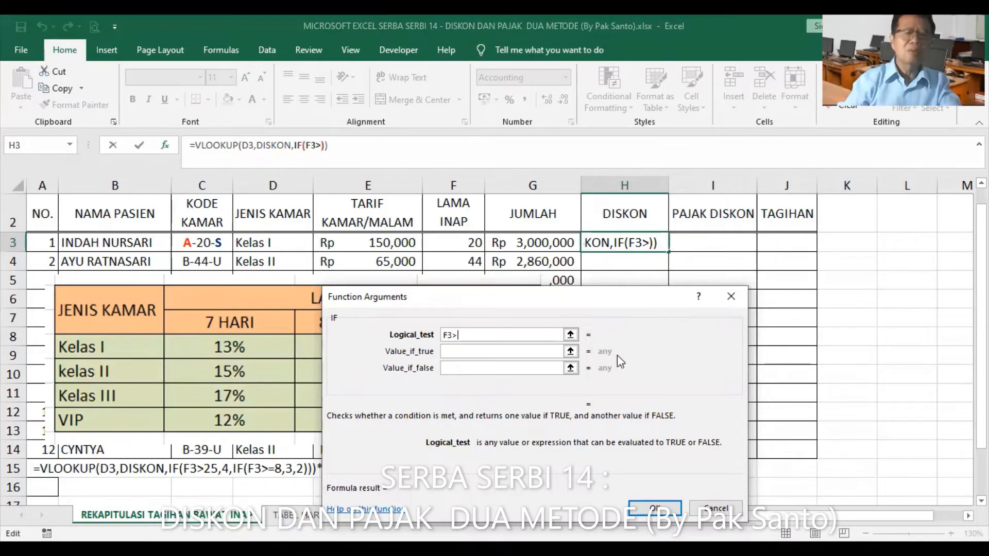
pyautogui.moveTo(646, 299); pyautogui.dragTo(617, 355)
pyautogui.write('25')
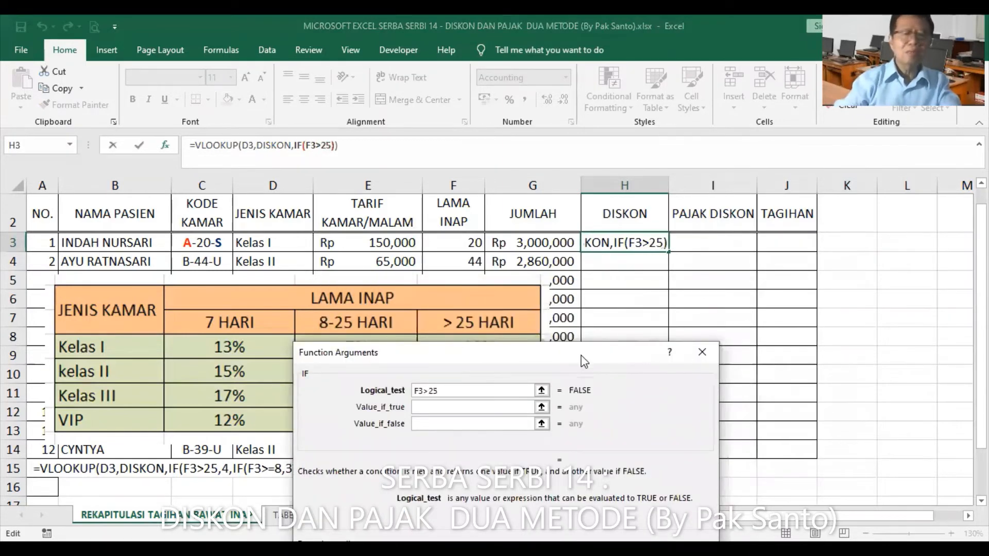
pyautogui.press('Tab')
pyautogui.write('4')
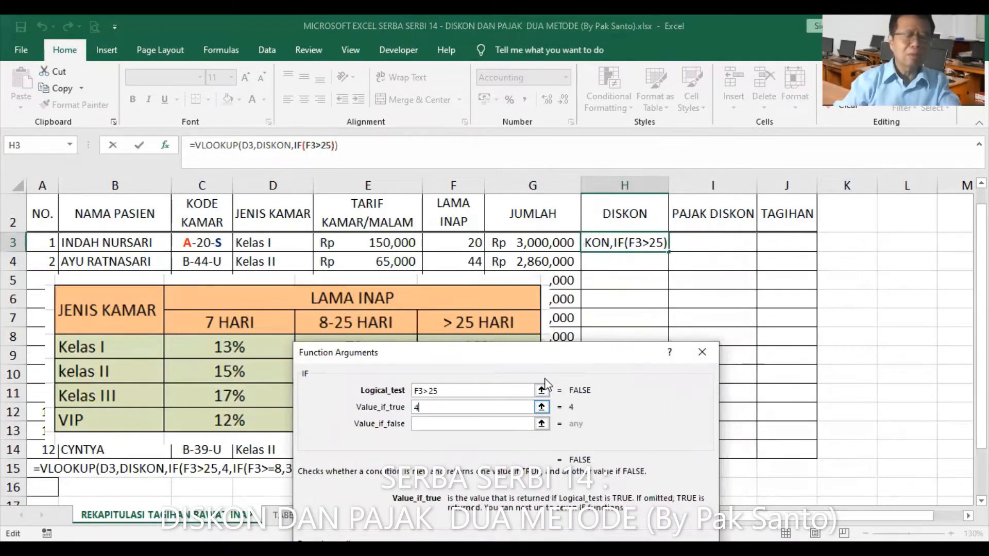
pyautogui.press('Tab')
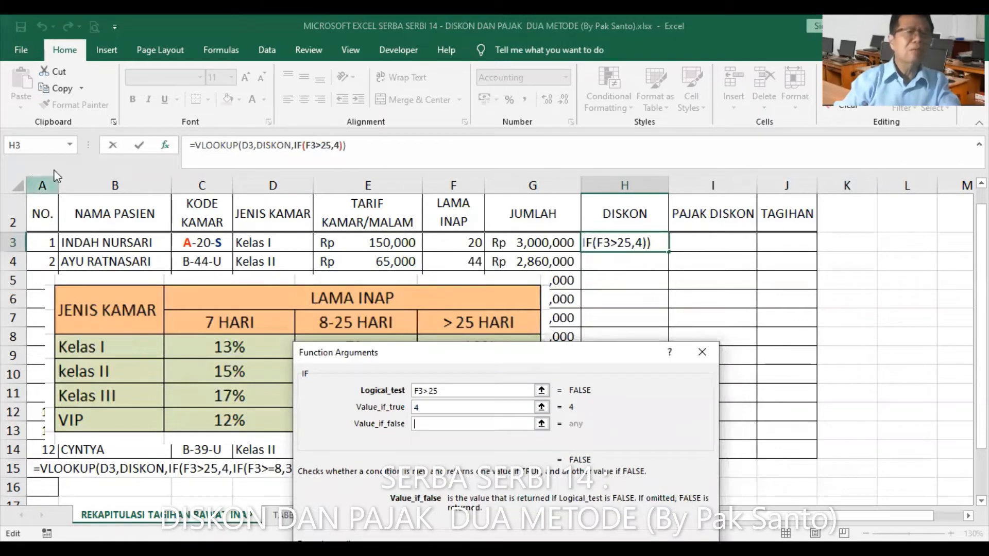
# Nest a second IF as the false value, testing F3>=8 and returning 3 if true or 2 if false.
pyautogui.click(69, 147)
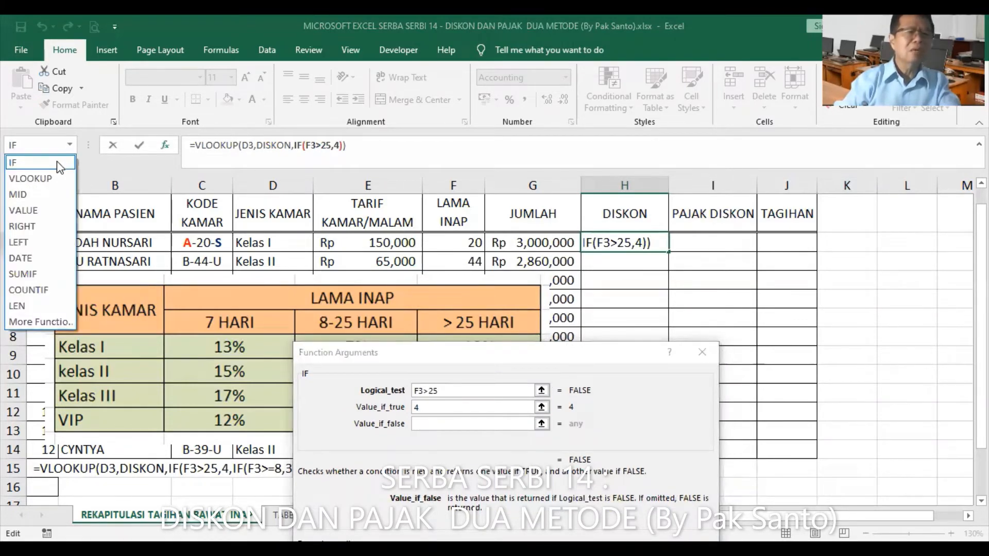
pyautogui.click(57, 162)
pyautogui.click(467, 244)
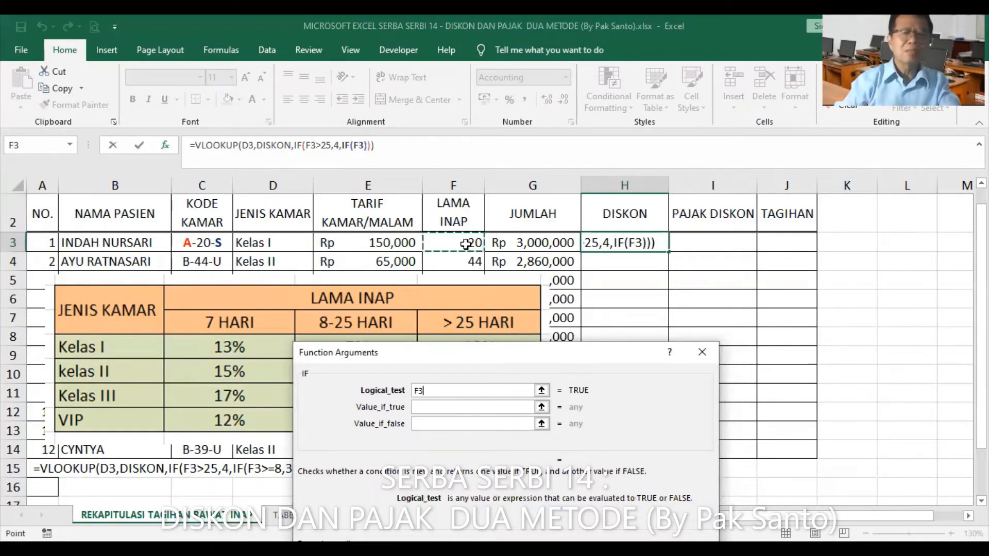
pyautogui.write('>=')
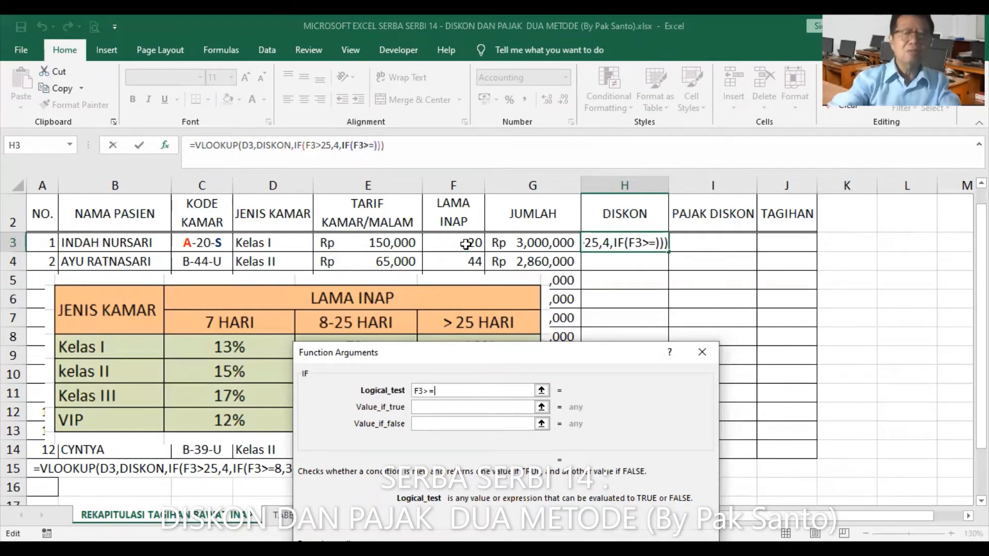
pyautogui.write('8')
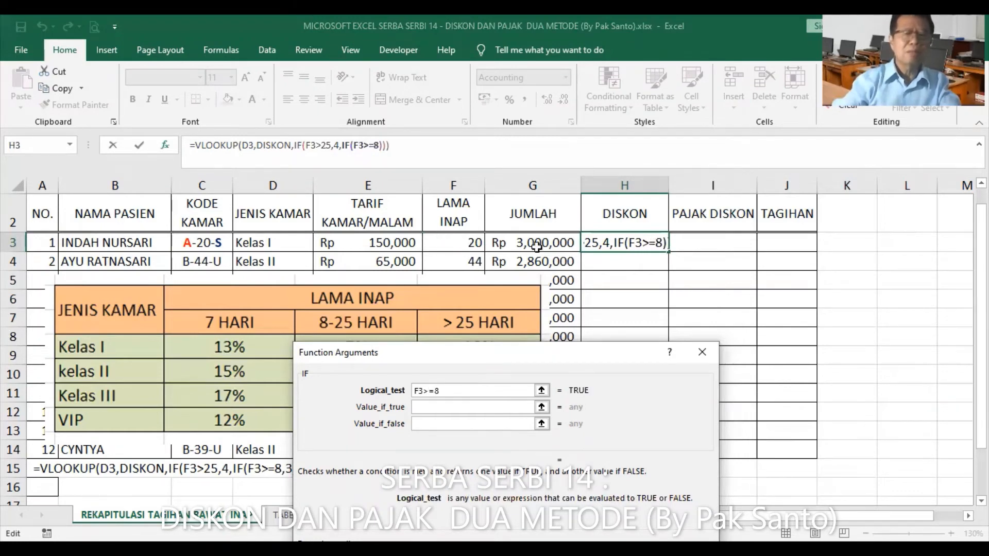
pyautogui.press('Tab')
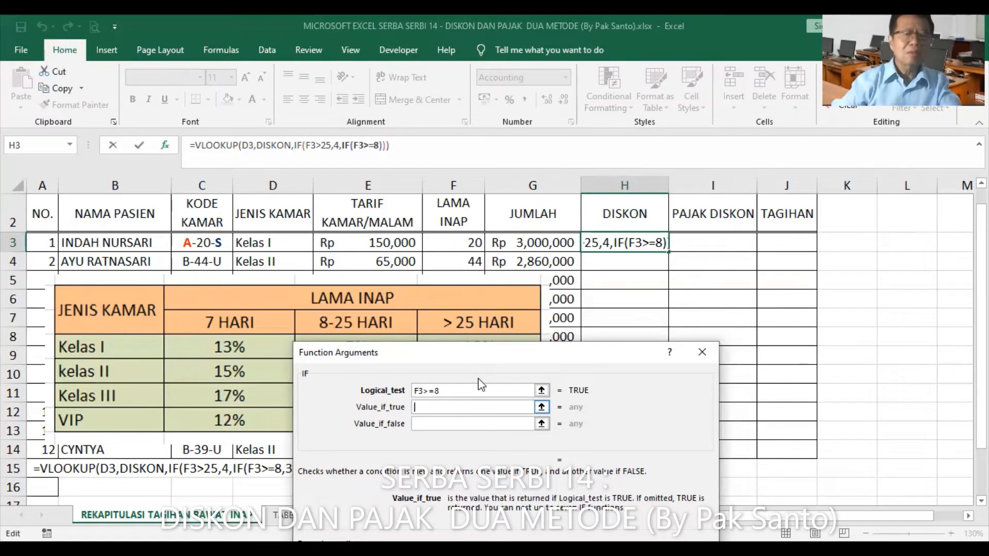
pyautogui.write('3')
pyautogui.press('Tab')
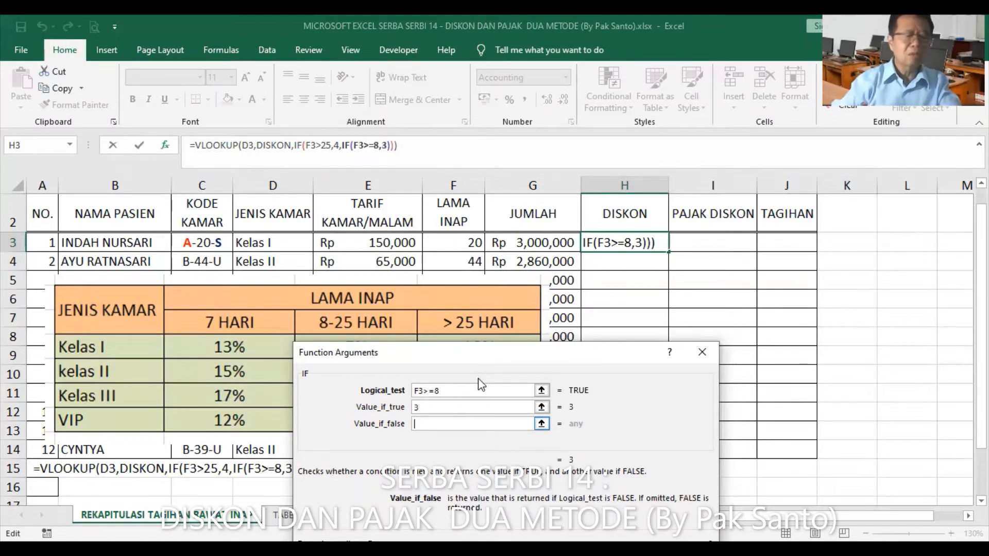
pyautogui.write('2')
pyautogui.moveTo(537, 355); pyautogui.dragTo(642, 151)
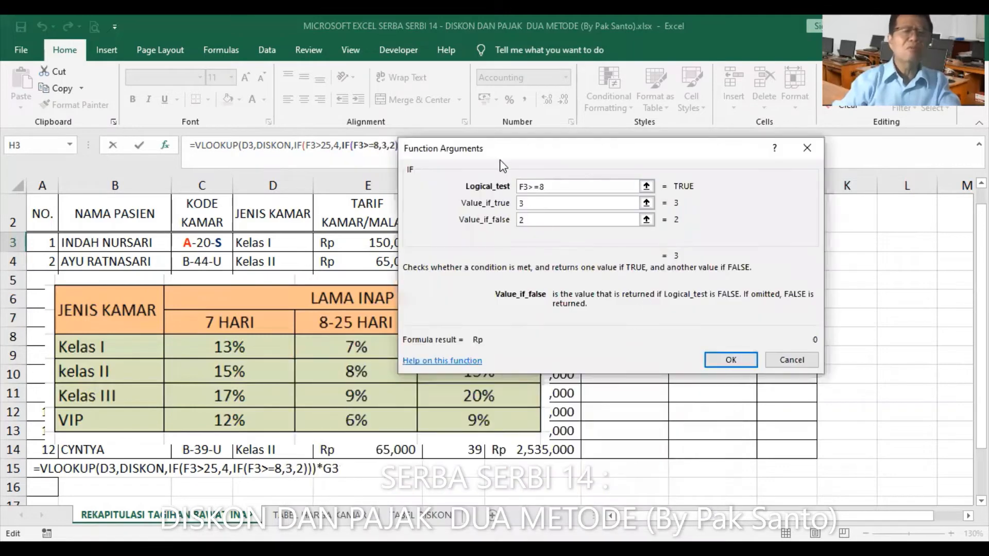
# Multiply the VLOOKUP result in H3 by G3, accept the formula and fill it down to H14.
pyautogui.click(213, 146)
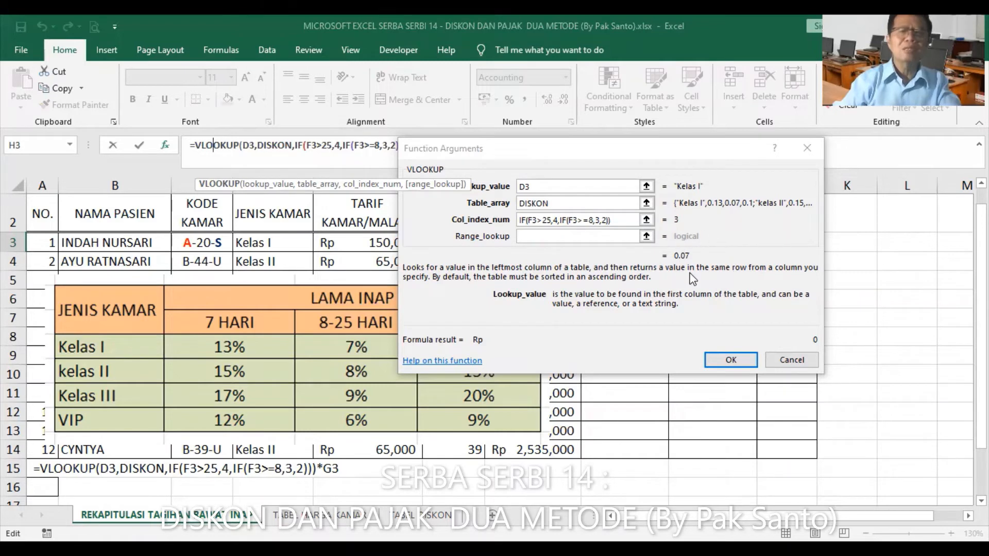
pyautogui.click(674, 154)
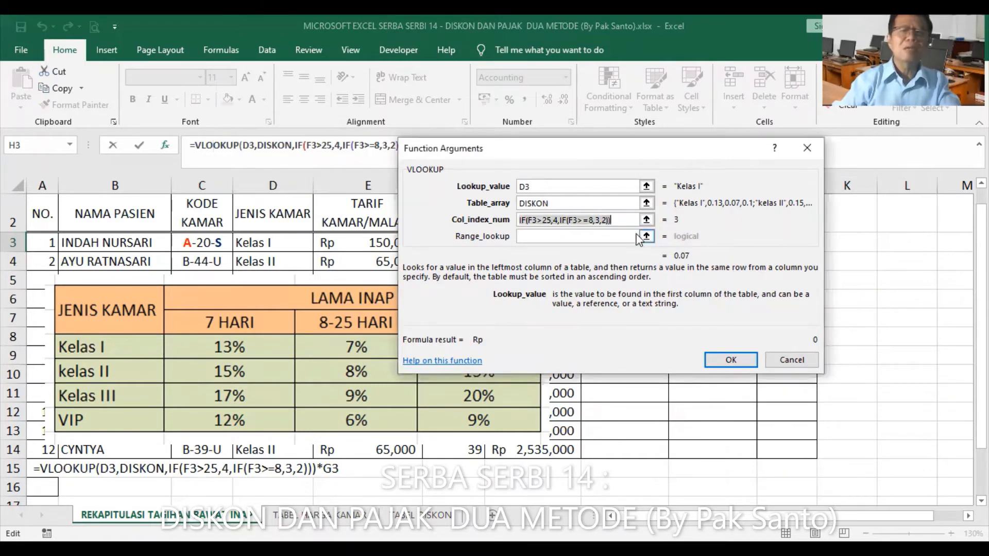
pyautogui.moveTo(678, 161); pyautogui.dragTo(601, 245)
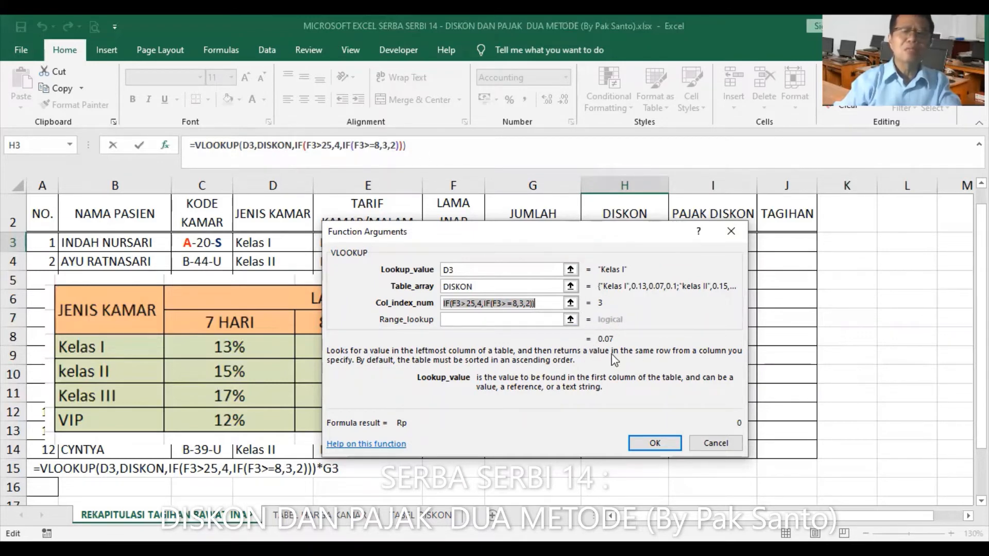
pyautogui.click(426, 147)
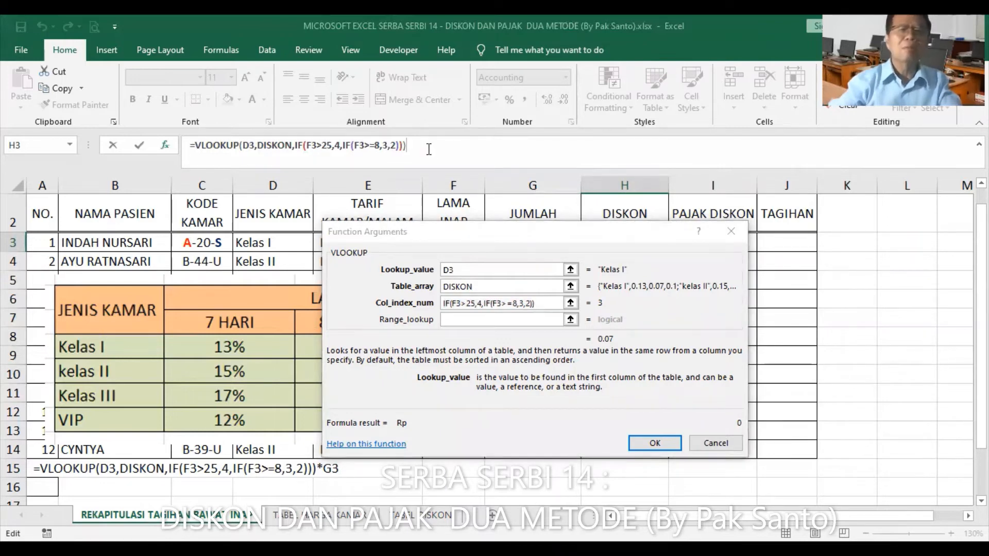
pyautogui.write('*')
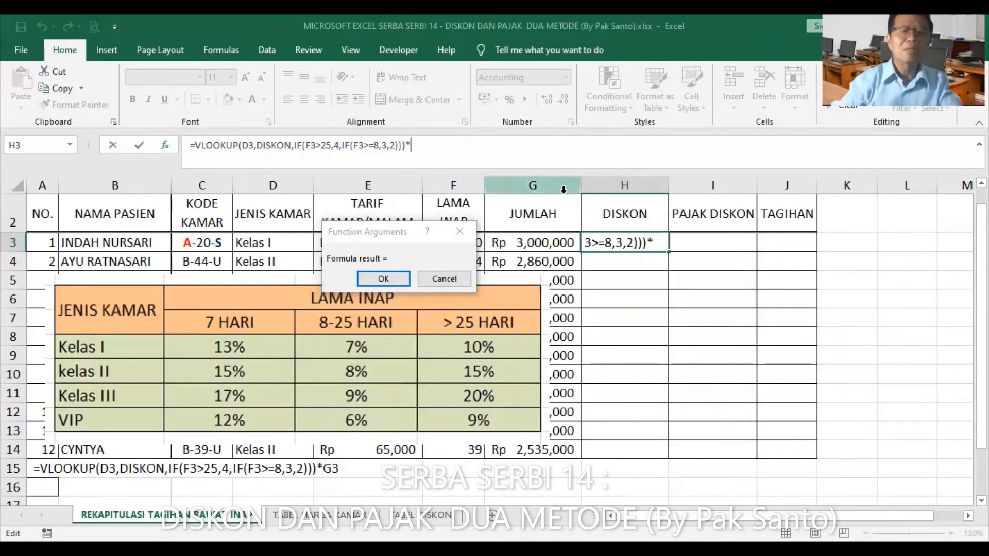
pyautogui.click(544, 243)
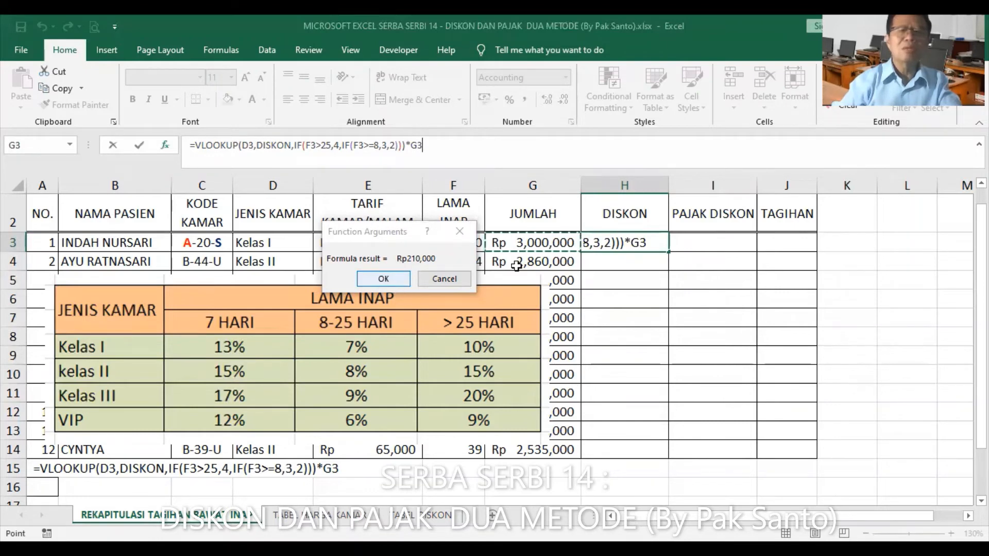
pyautogui.click(387, 278)
pyautogui.moveTo(668, 252); pyautogui.dragTo(657, 367)
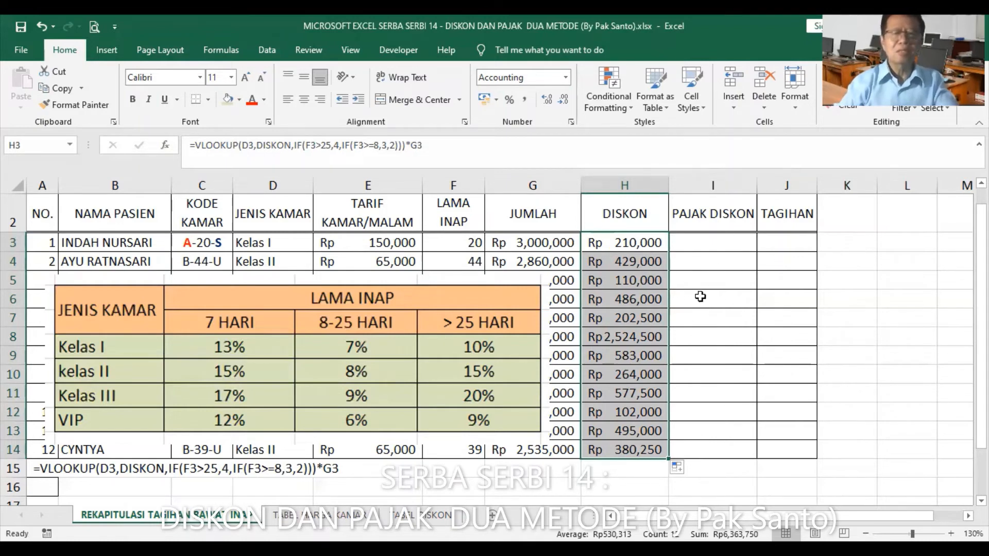
# Keep a text copy of H3's discount formula in A16 and restore the working formula in H3 by filling up from H4.
pyautogui.click(720, 243)
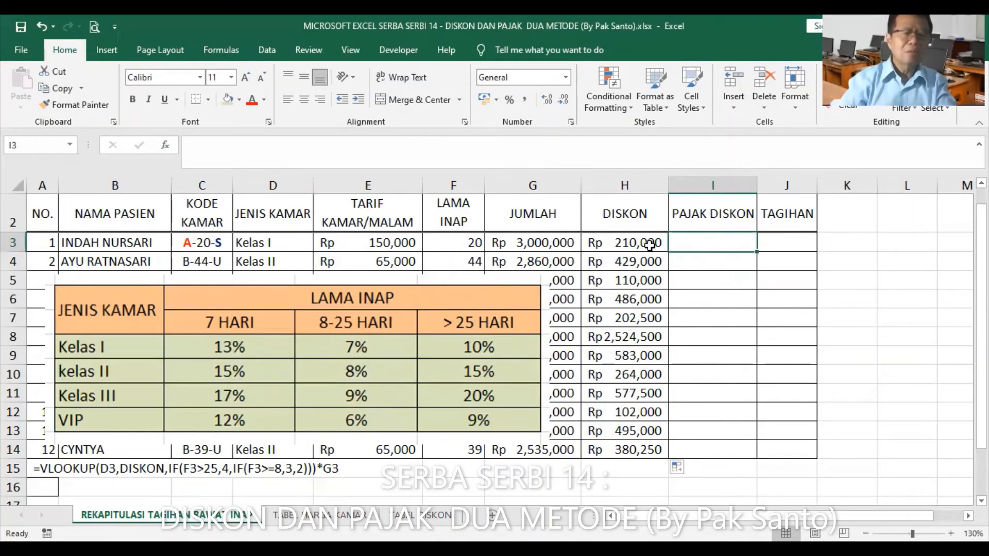
pyautogui.click(630, 242)
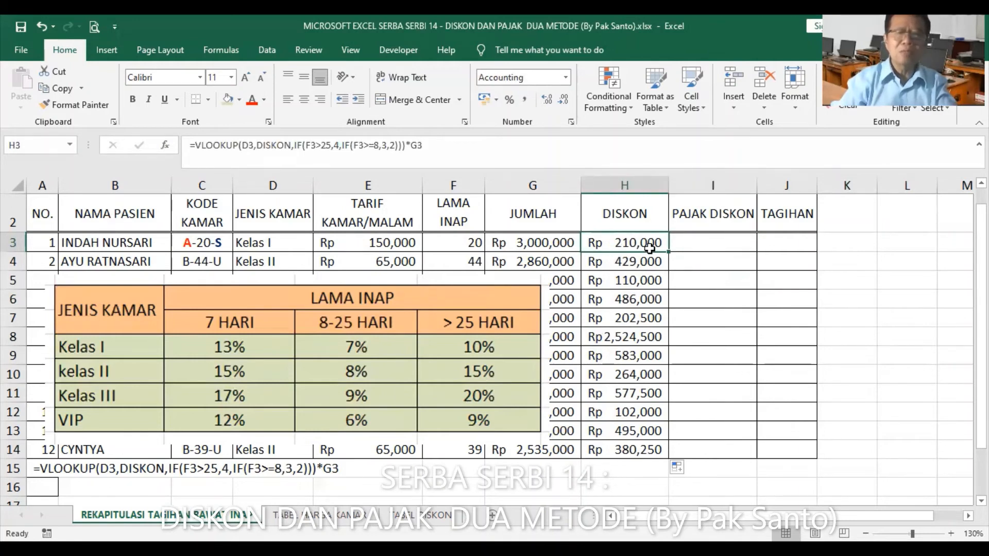
pyautogui.click(190, 145)
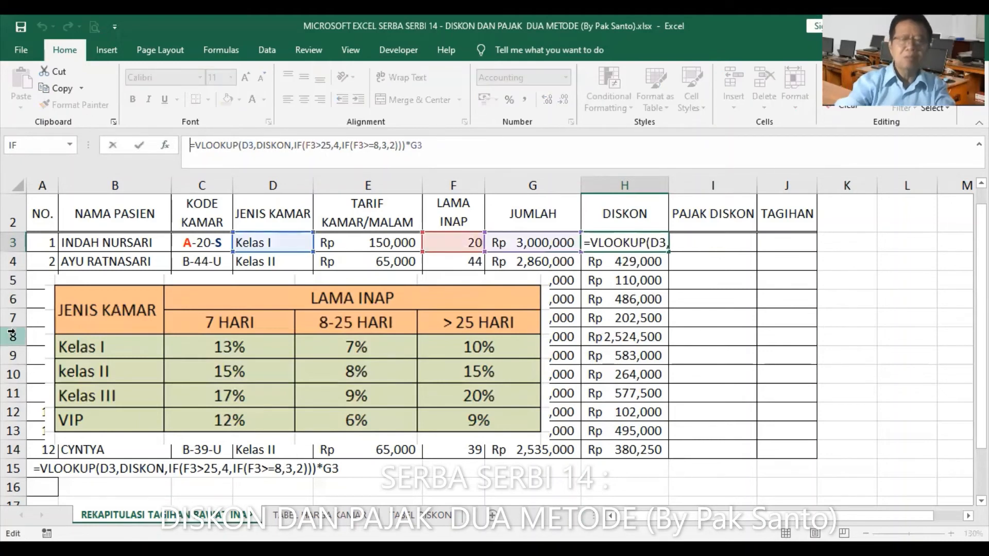
pyautogui.write("'")
pyautogui.press('Return')
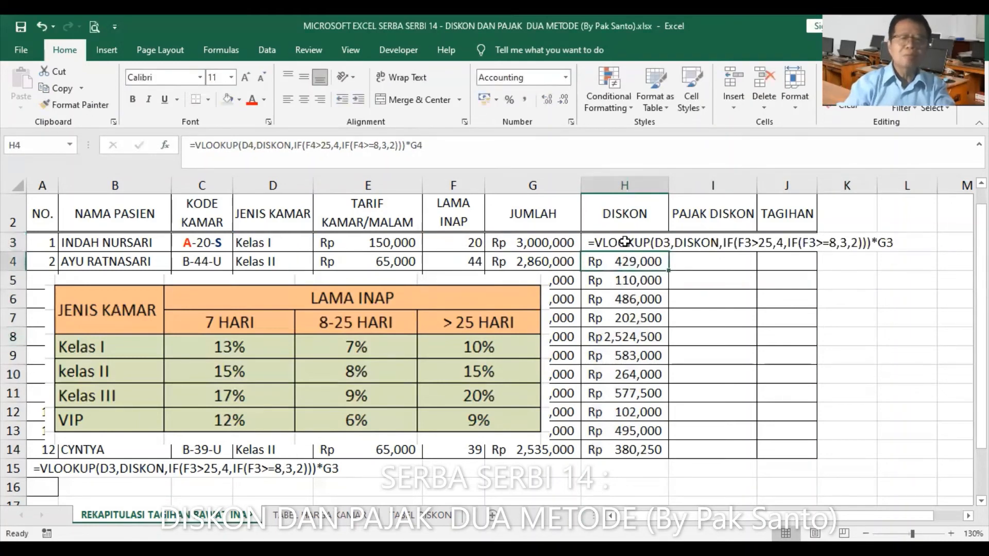
pyautogui.click(625, 242)
pyautogui.click(52, 88)
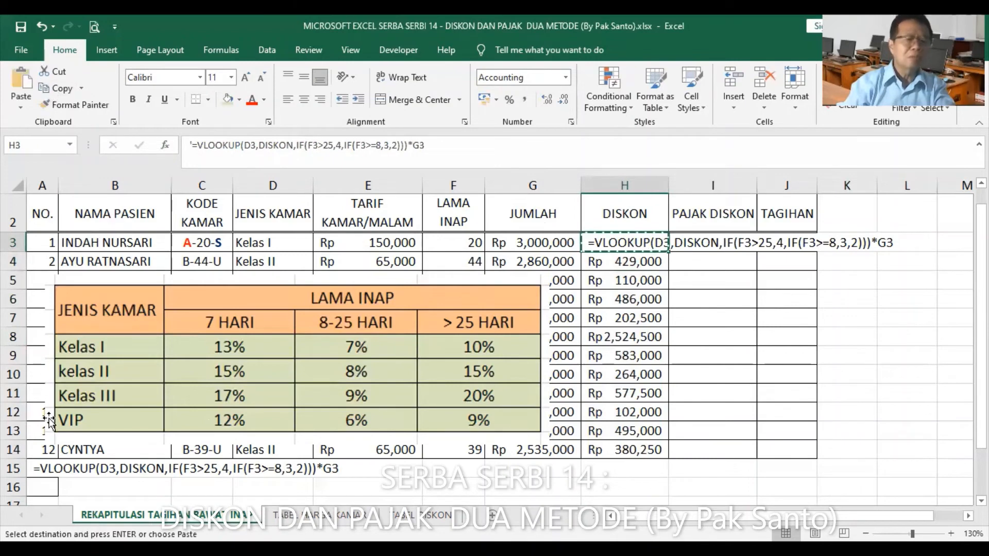
pyautogui.click(37, 489)
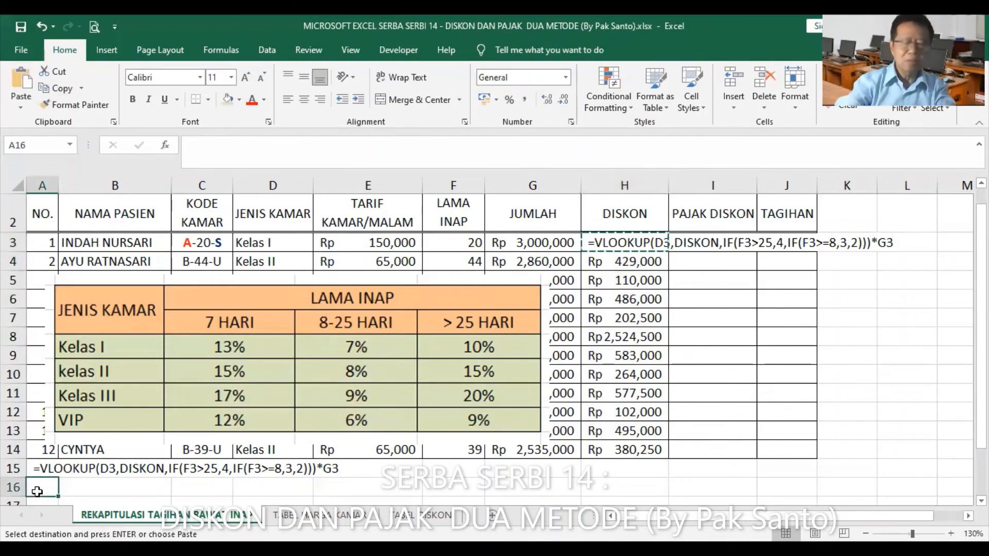
pyautogui.press('Return')
pyautogui.click(369, 485)
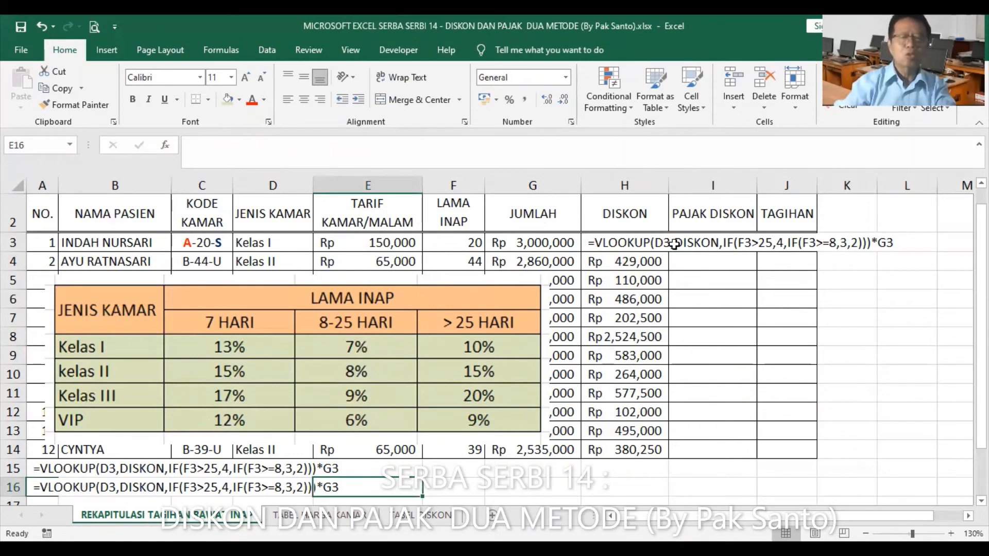
pyautogui.click(655, 262)
pyautogui.moveTo(669, 265); pyautogui.dragTo(670, 245)
# Calculate PAJAK DISKON in I3 with =15%*H3 and fill the formula down to I14.
pyautogui.click(716, 244)
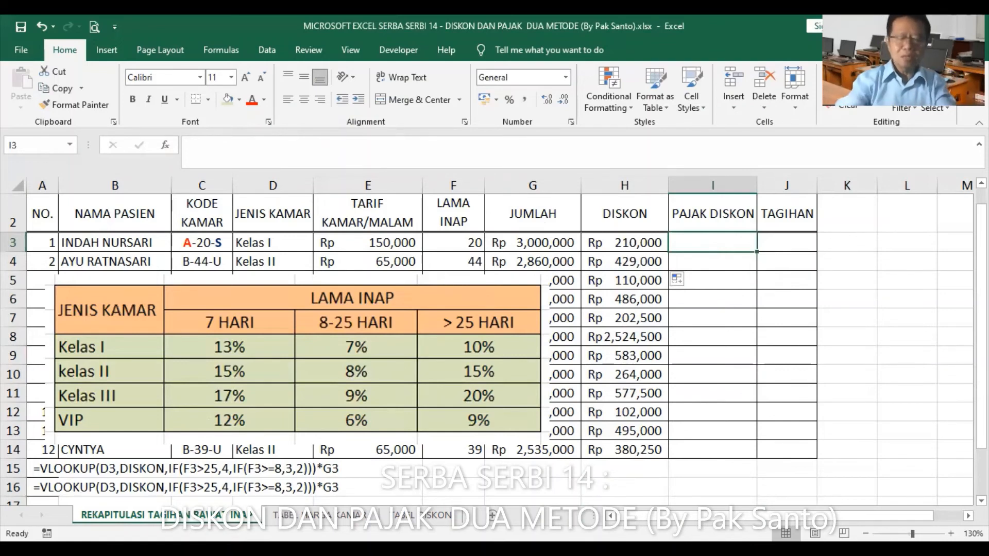
pyautogui.write('=15%')
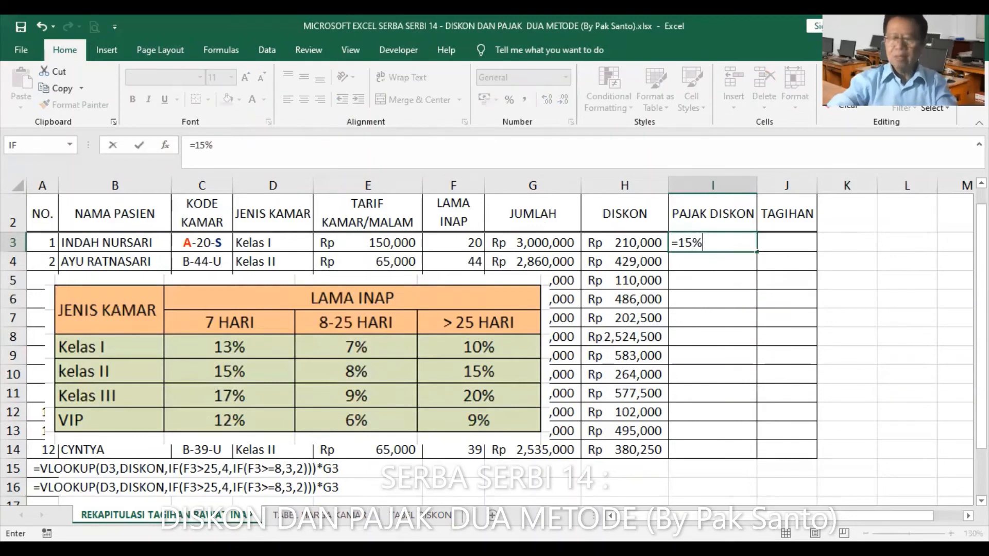
pyautogui.write('*')
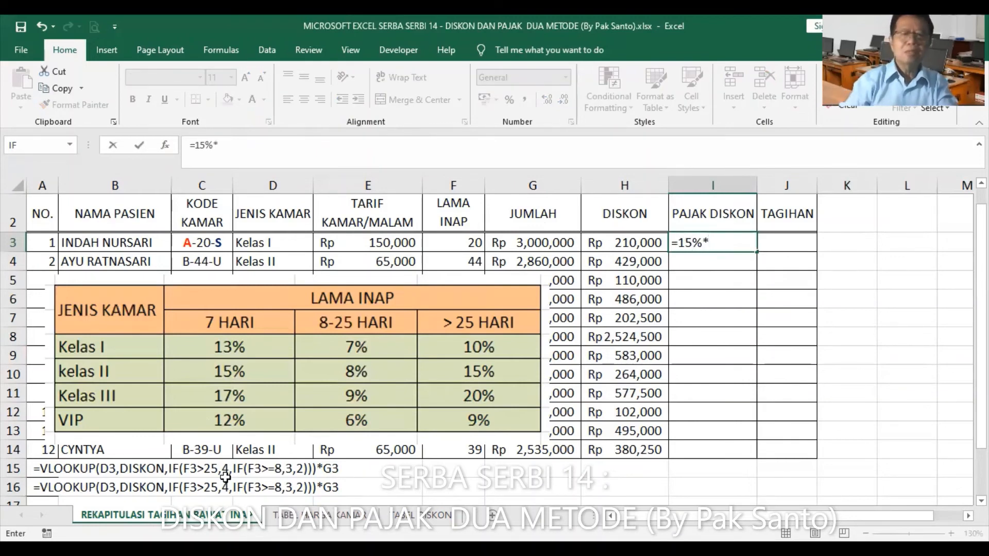
pyautogui.click(624, 245)
pyautogui.press('Return')
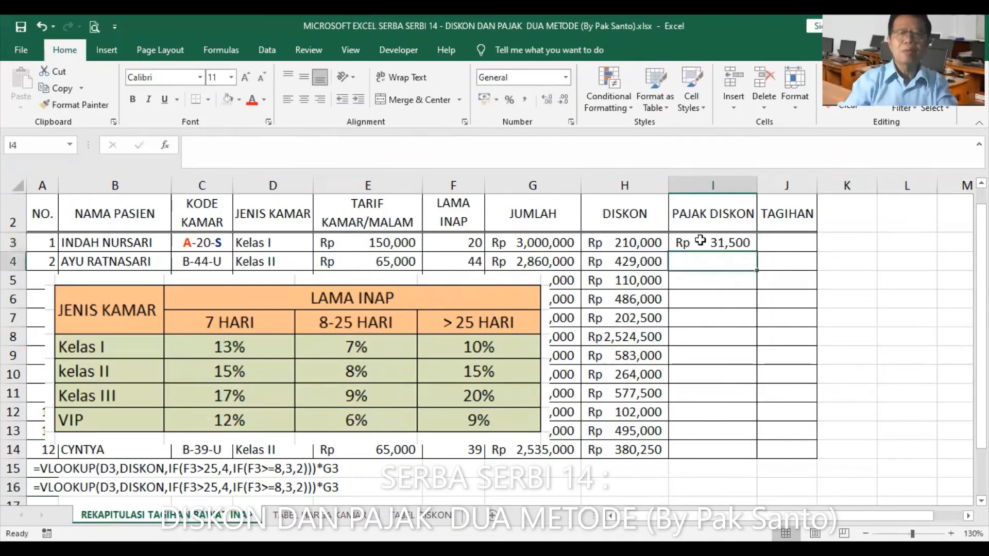
pyautogui.click(733, 245)
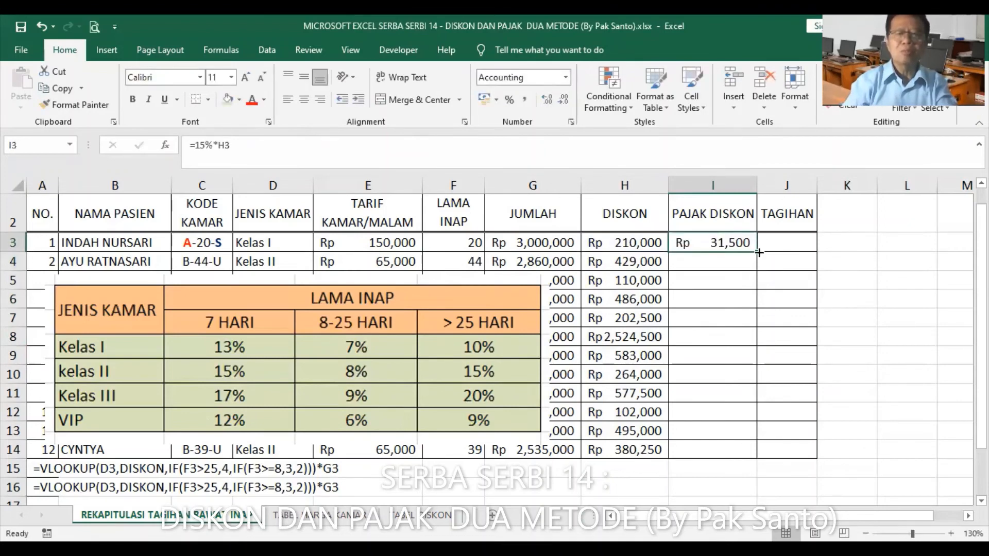
pyautogui.moveTo(759, 253); pyautogui.dragTo(760, 369)
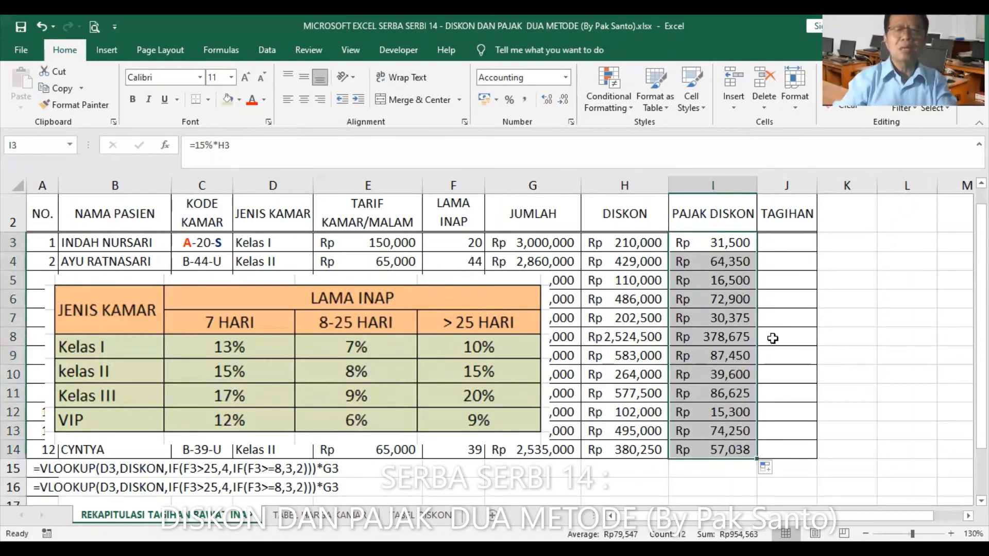
# Calculate TAGIHAN in J3 with the formula =G3-H3+I3.
pyautogui.click(787, 243)
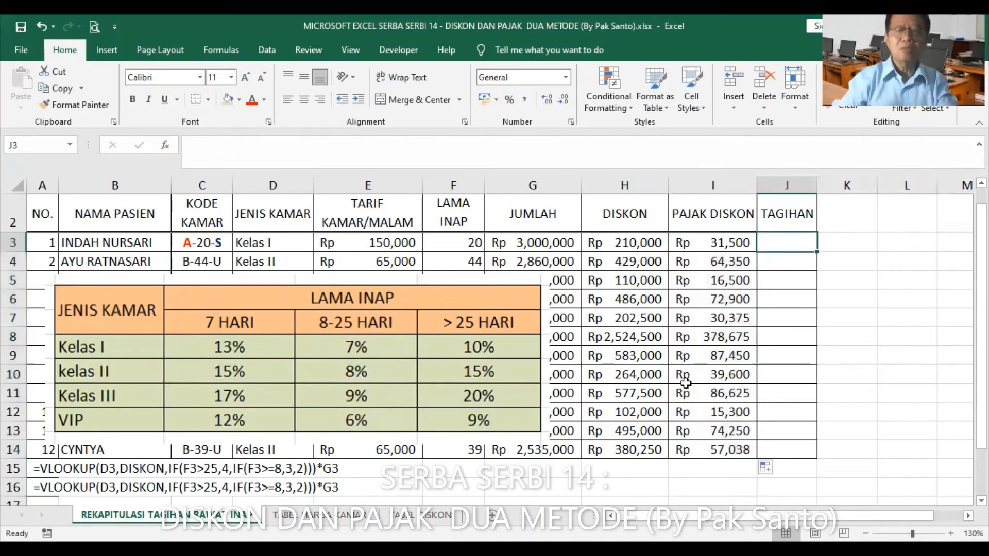
pyautogui.write('=')
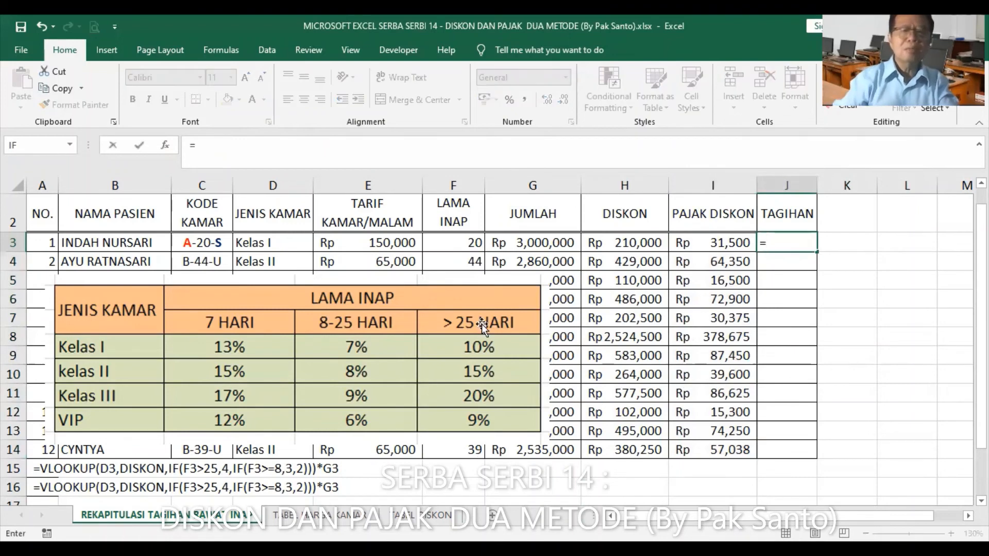
pyautogui.click(539, 242)
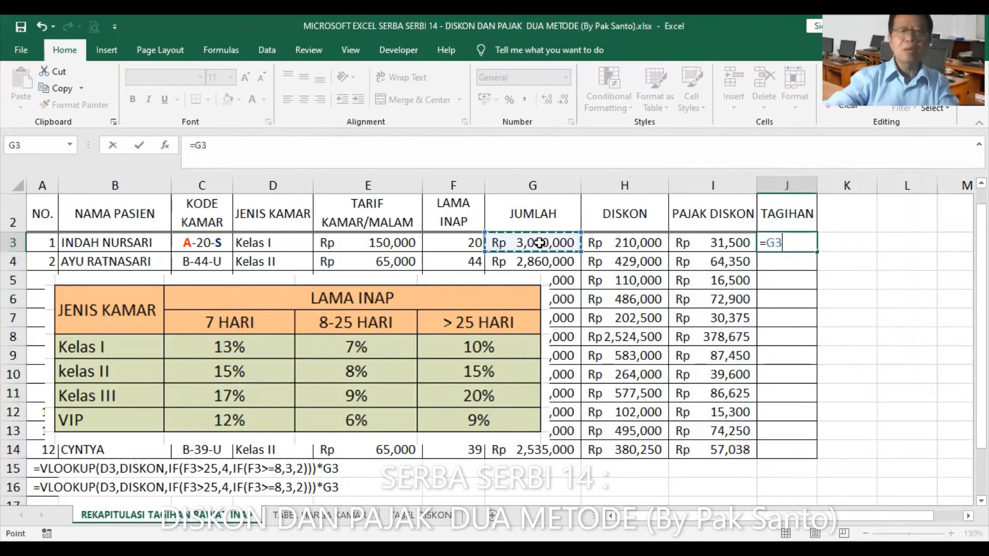
pyautogui.write('-')
pyautogui.click(640, 245)
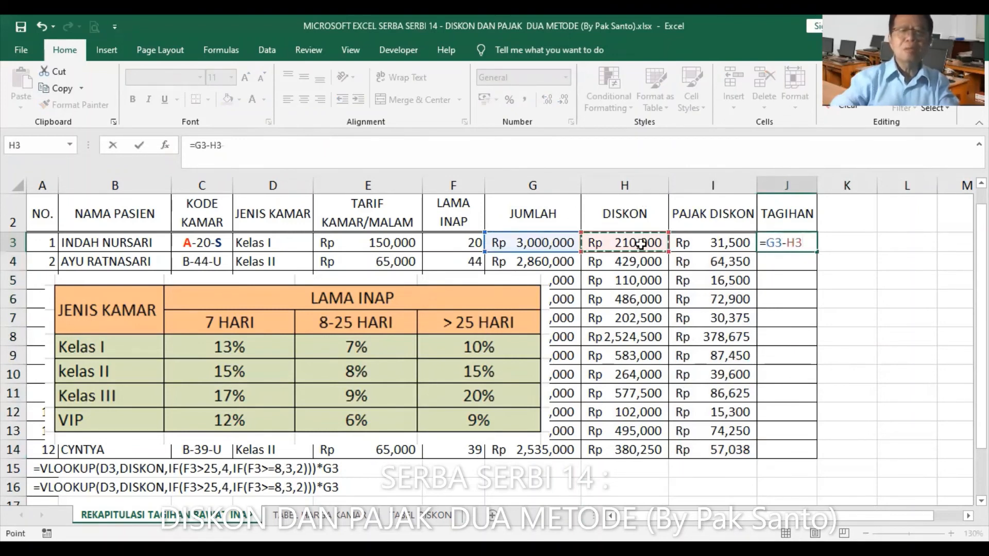
pyautogui.write('+')
pyautogui.click(735, 246)
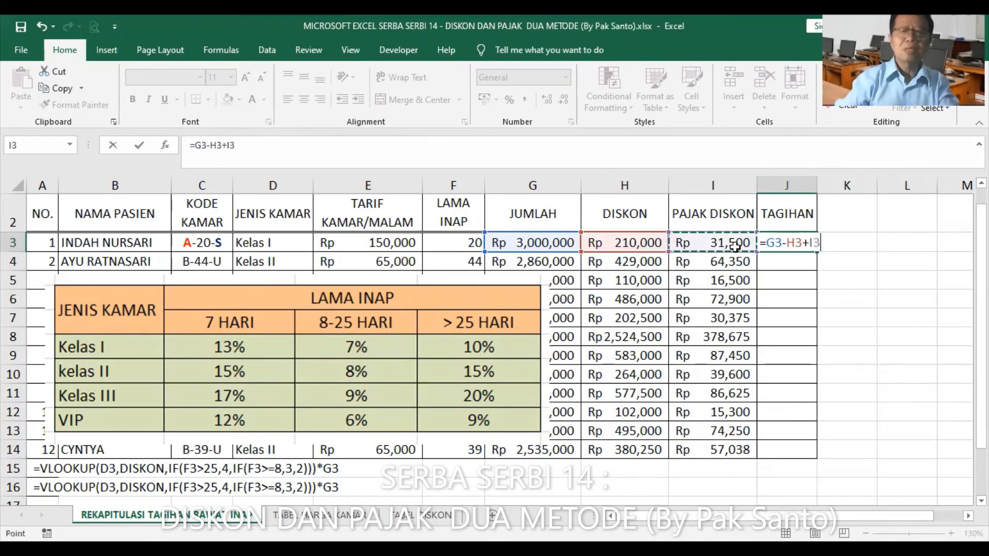
pyautogui.press('Return')
# Fill the TAGIHAN formula from J3 down to J14 and autofit the width of column J.
pyautogui.click(804, 241)
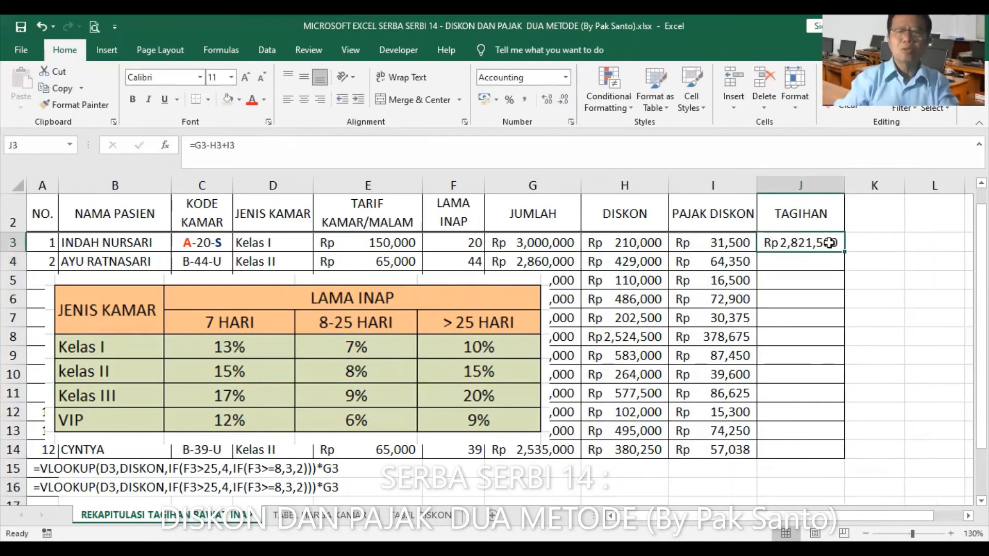
pyautogui.moveTo(845, 250); pyautogui.dragTo(848, 456)
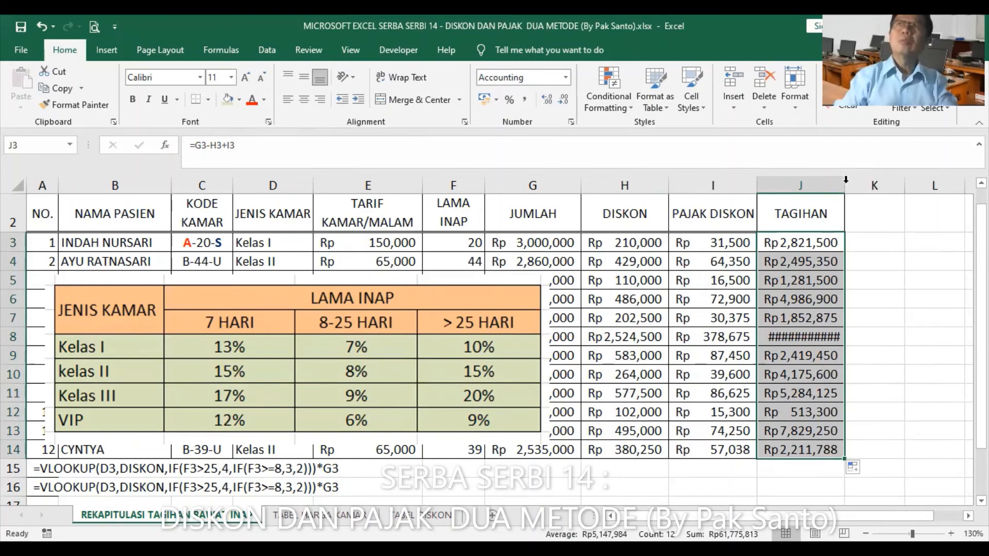
pyautogui.doubleClick(846, 180)
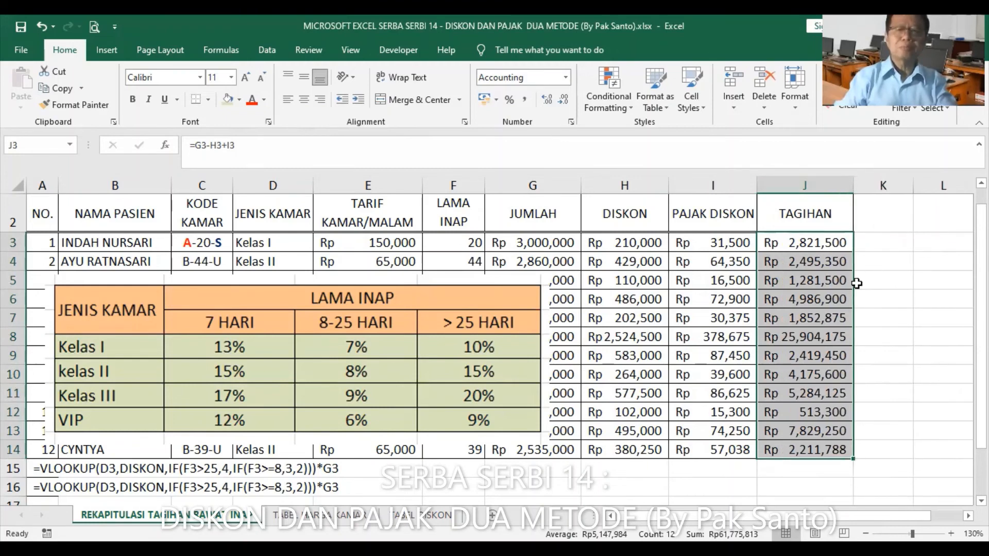